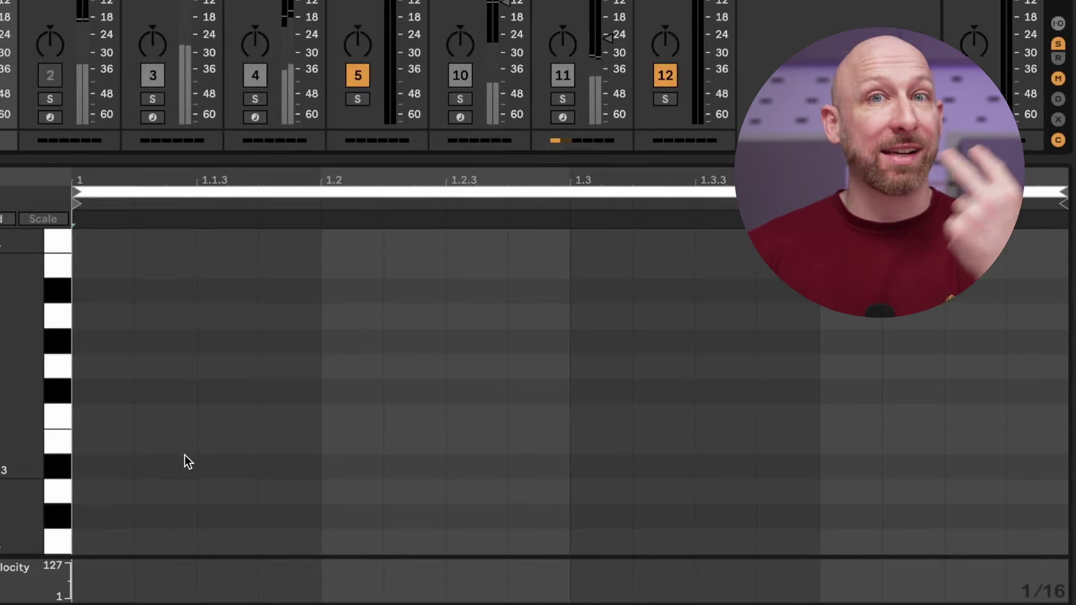
- Shorten the clip loop to one beat, from 1 to 1.2, and fill it with four C3 sixteenth notes
{"action": "left_click_drag", "start_coordinate": [1058, 185], "coordinate": [317, 175]}
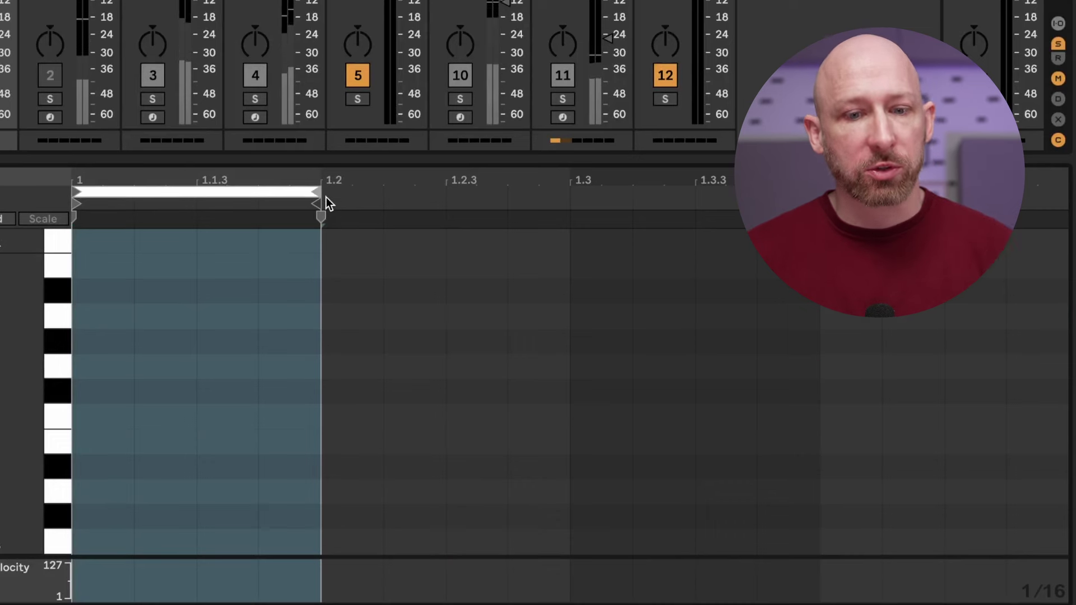
{"action": "scroll", "coordinate": [177, 530], "scroll_direction": "down", "scroll_amount": 1}
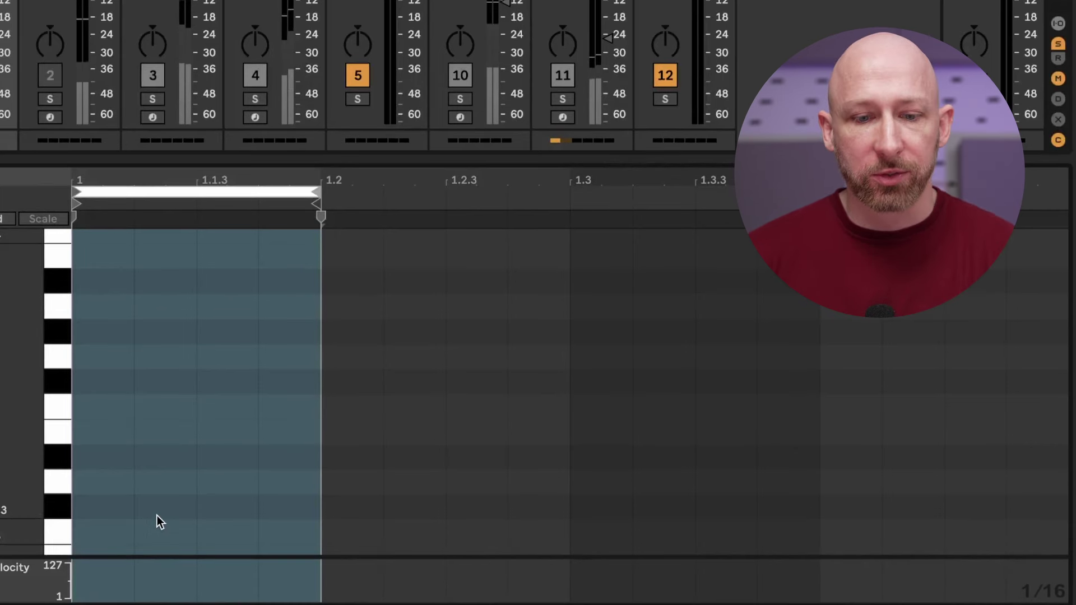
{"action": "left_click", "coordinate": [105, 528]}
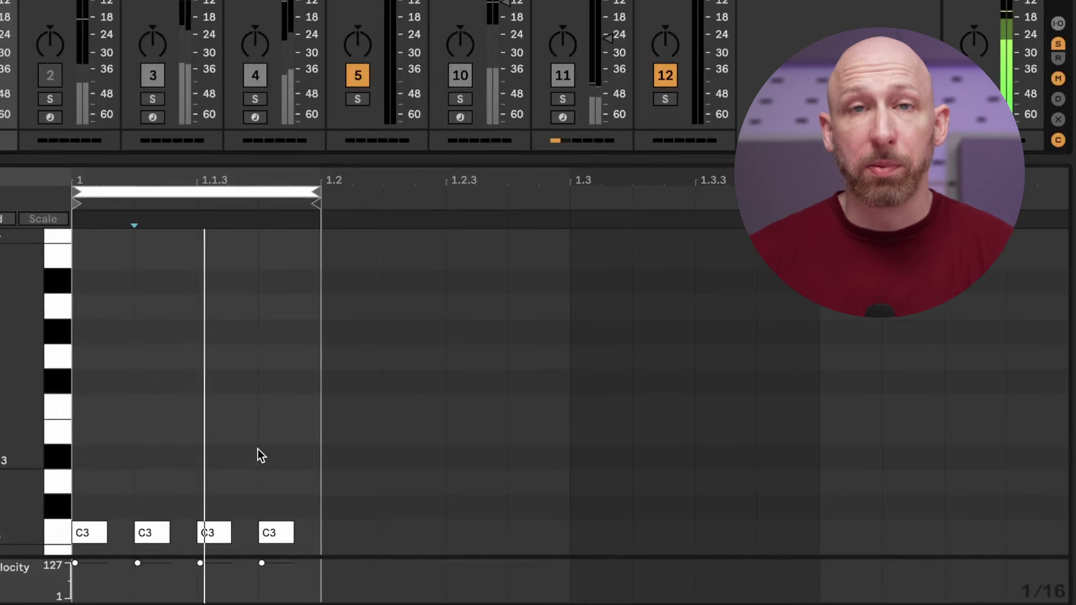
- Solo track 10 and lower the velocities of the first, second and fourth C3 notes, leaving the third at full velocity
{"action": "left_click", "coordinate": [460, 98]}
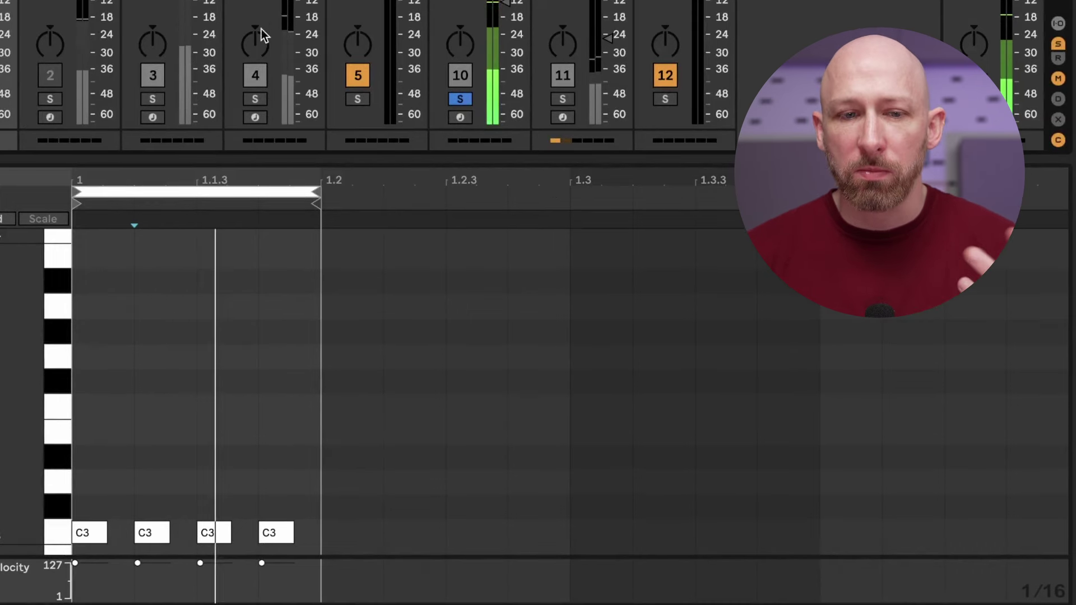
{"action": "scroll", "coordinate": [61, 471], "scroll_direction": "down", "scroll_amount": 2}
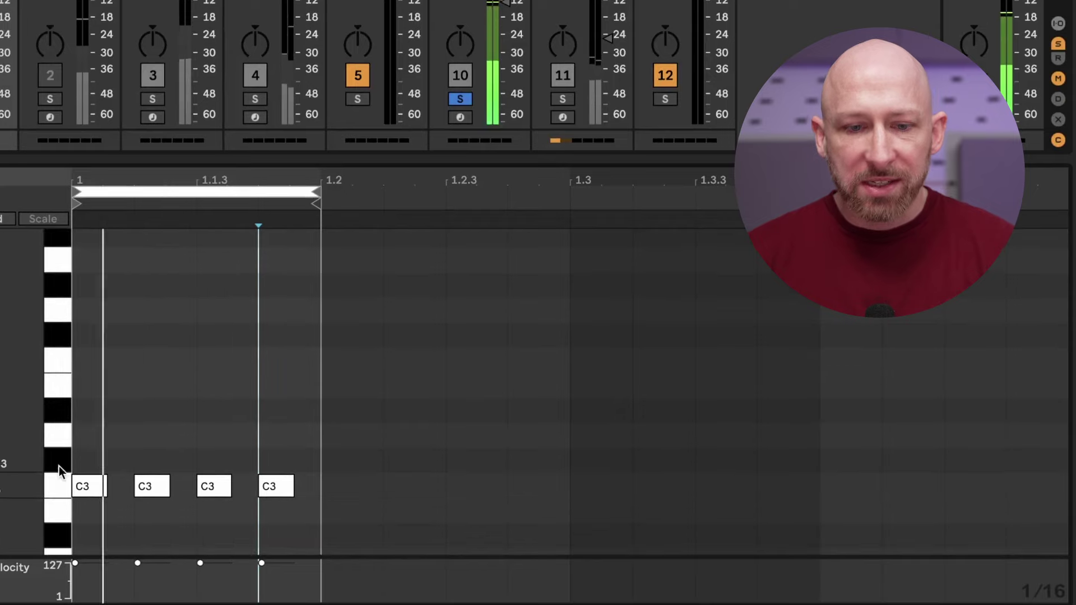
{"action": "scroll", "coordinate": [269, 462], "scroll_direction": "down", "scroll_amount": 5}
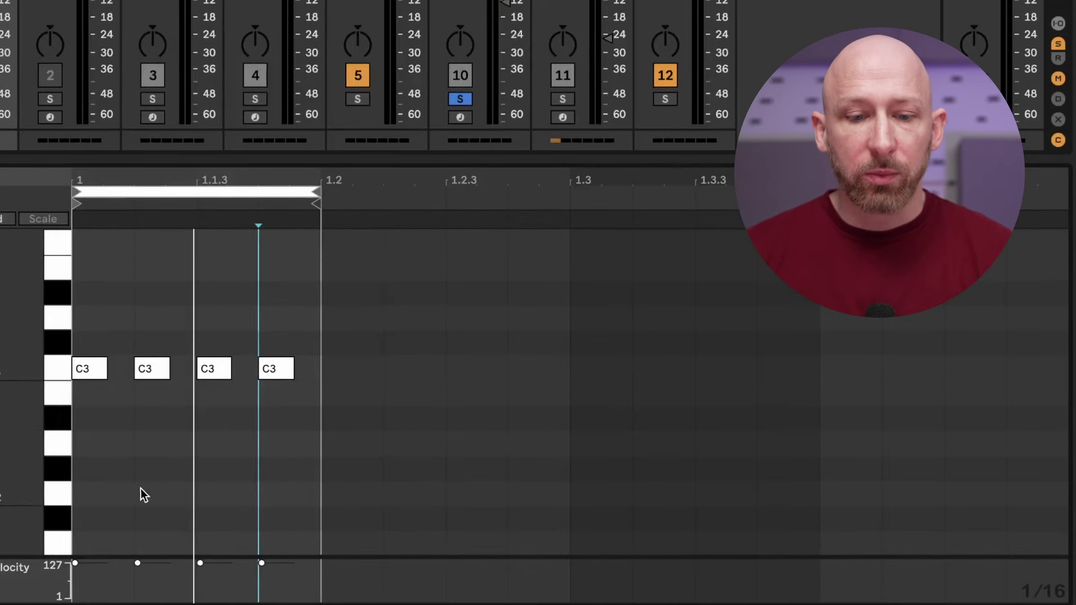
{"action": "left_click_drag", "start_coordinate": [89, 568], "coordinate": [89, 587]}
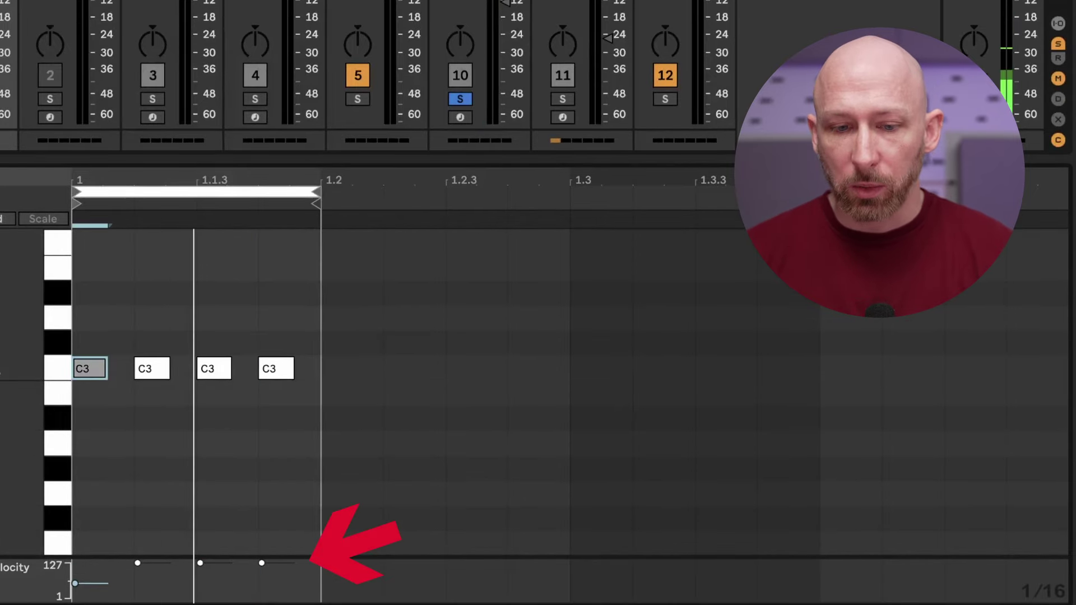
{"action": "left_click_drag", "start_coordinate": [157, 567], "coordinate": [157, 577]}
{"action": "left_click_drag", "start_coordinate": [276, 565], "coordinate": [274, 587]}
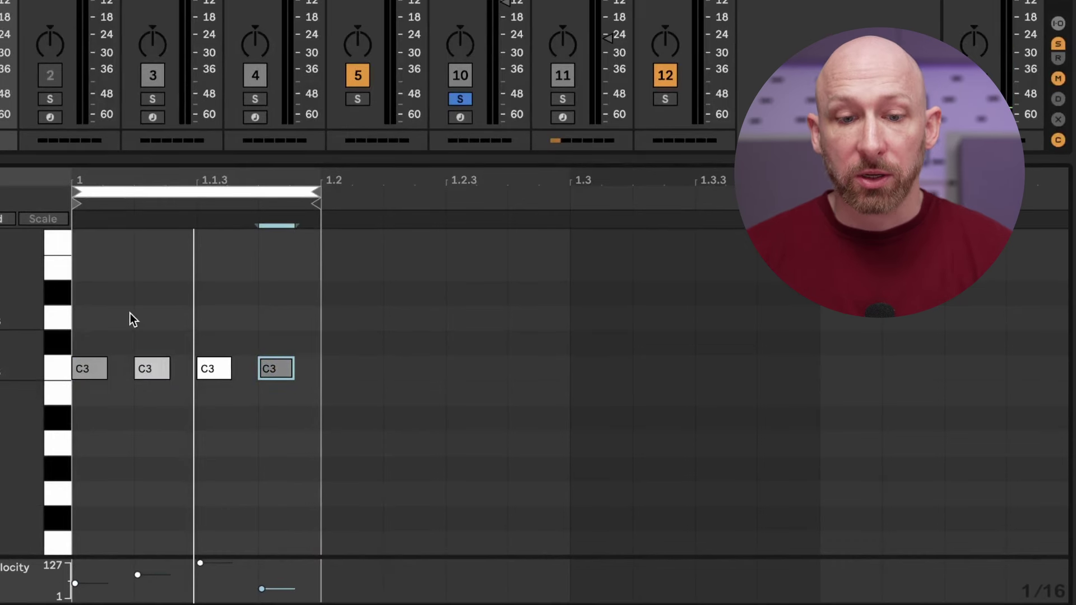
- Deactivate the second C3 note, nudge the second and fourth notes slightly late, and play the loop
{"action": "left_click", "coordinate": [149, 367]}
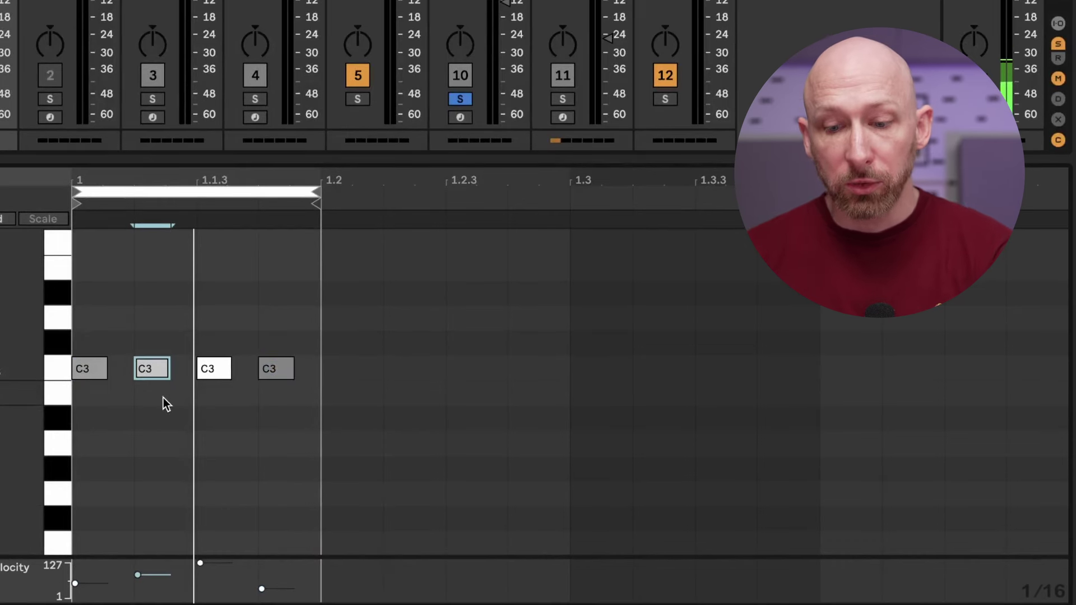
{"action": "left_click", "coordinate": [149, 372]}
{"action": "left_click_drag", "start_coordinate": [280, 368], "coordinate": [287, 365]}
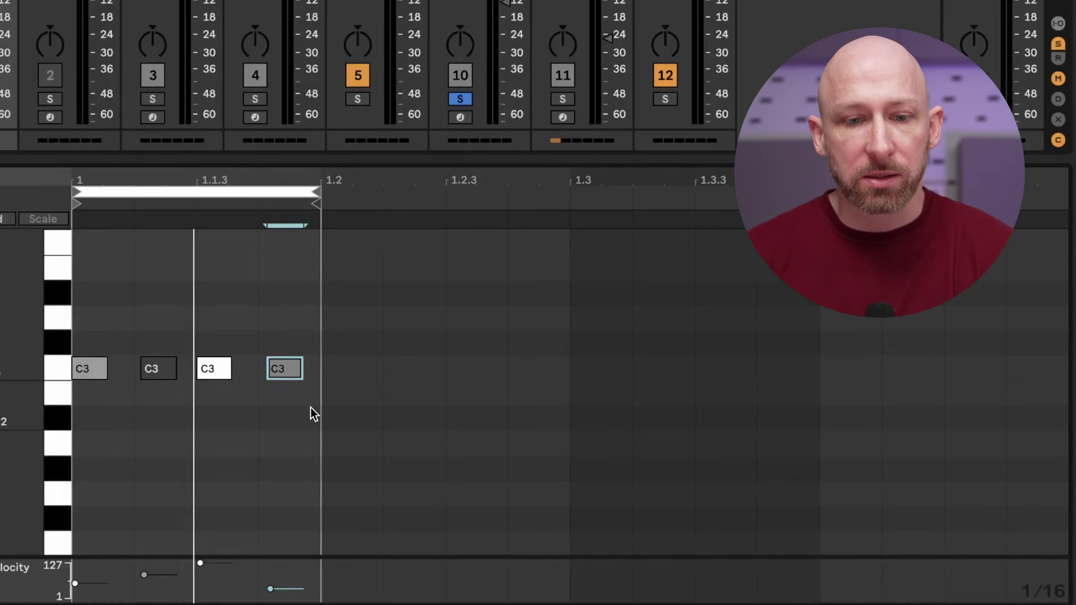
{"action": "key", "text": "space"}
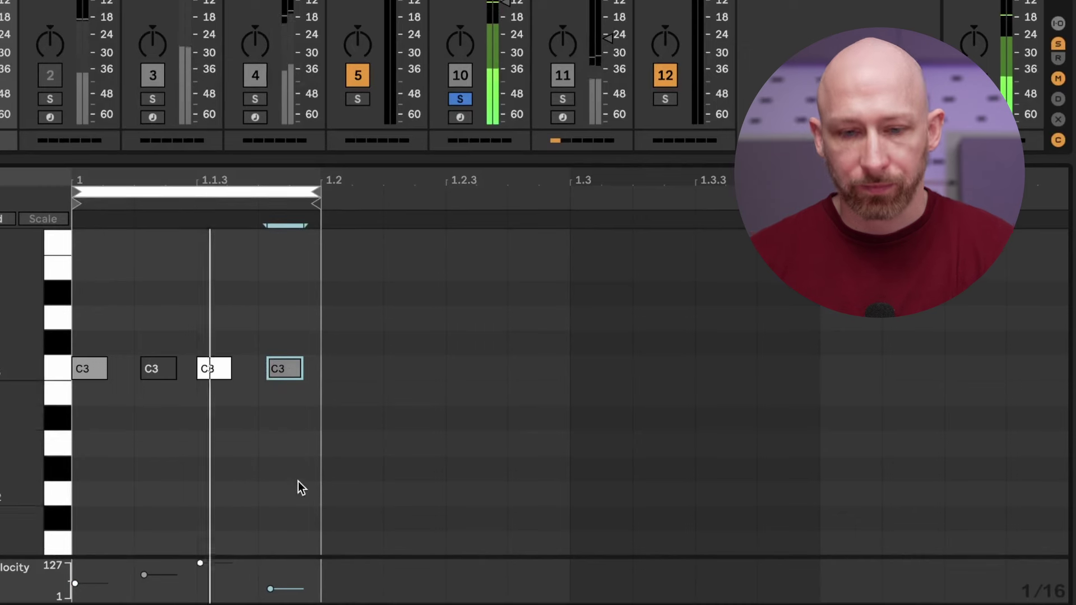
- Reactivate the second C3 note while the loop plays
{"action": "left_click", "coordinate": [148, 319]}
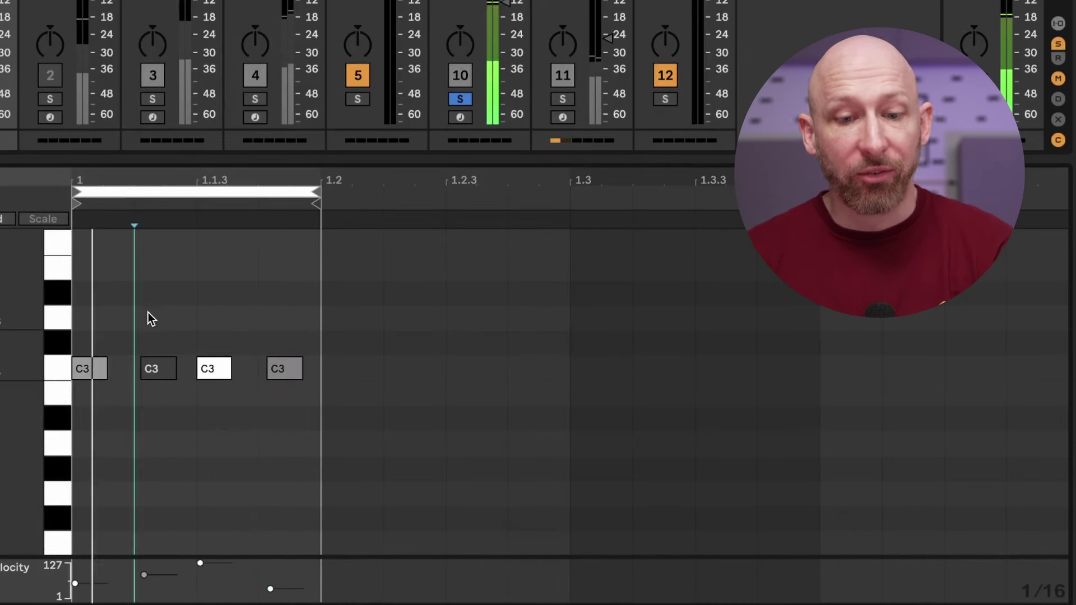
{"action": "left_click_drag", "start_coordinate": [148, 318], "coordinate": [172, 398]}
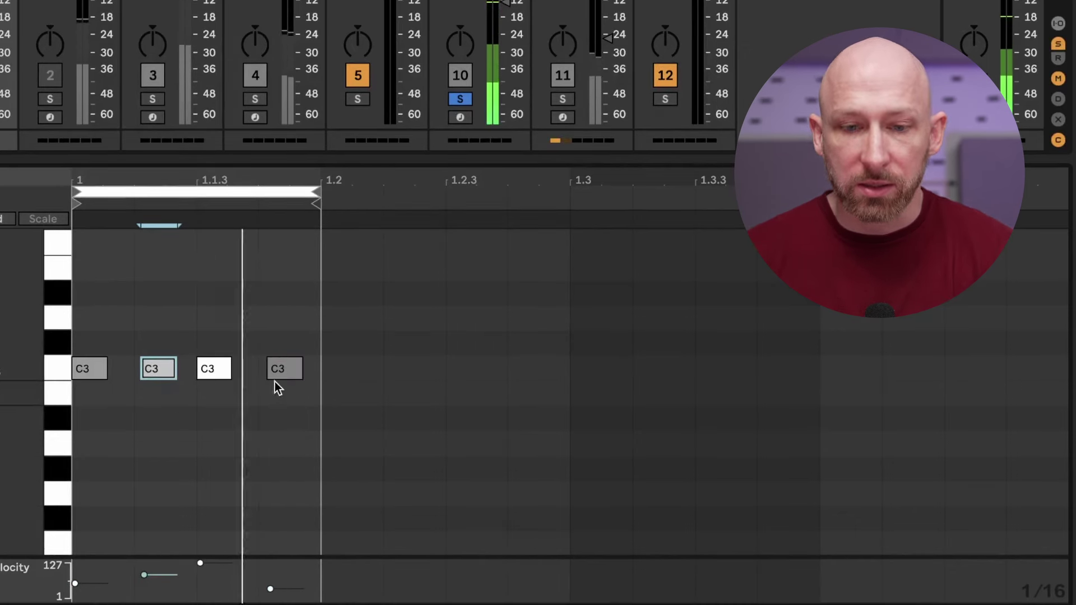
{"action": "left_click", "coordinate": [283, 499]}
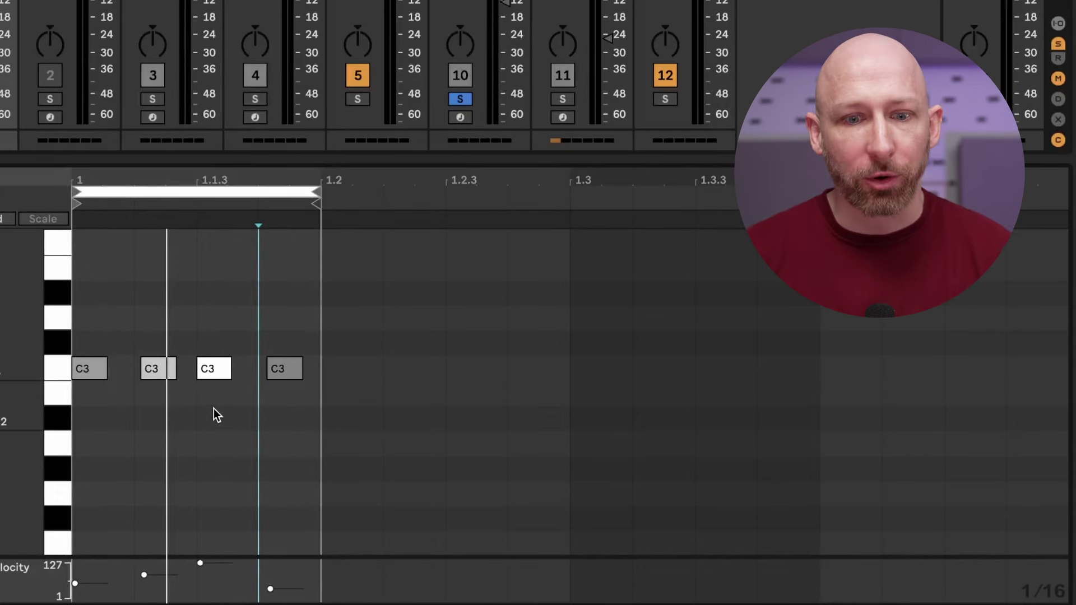
- Delete all four C3 notes from the clip
{"action": "key", "text": "ctrl+a"}
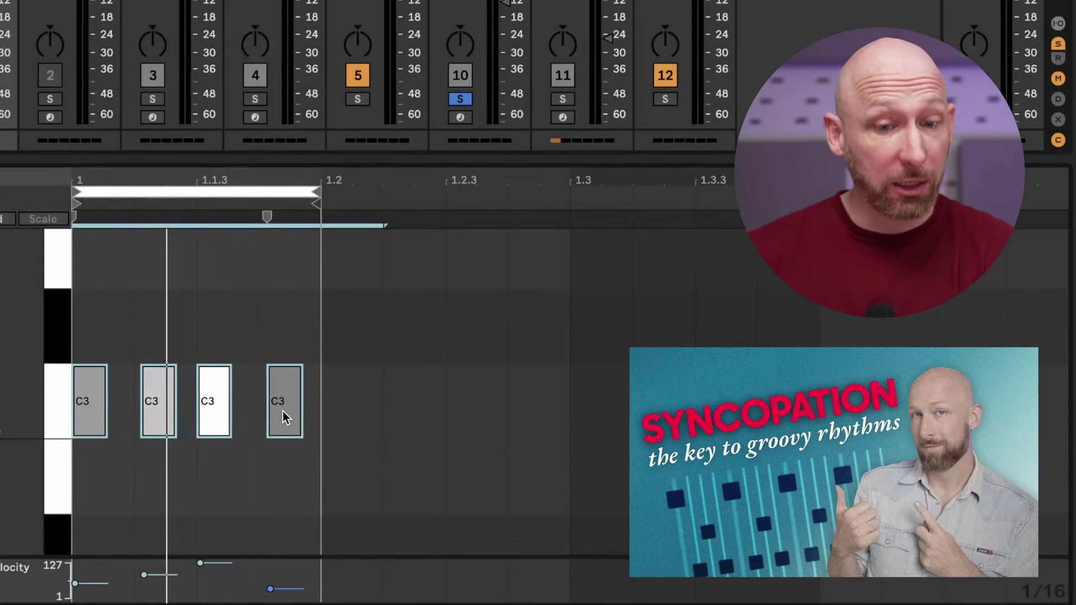
{"action": "key", "text": "Delete"}
{"action": "left_click_drag", "start_coordinate": [80, 335], "coordinate": [319, 465]}
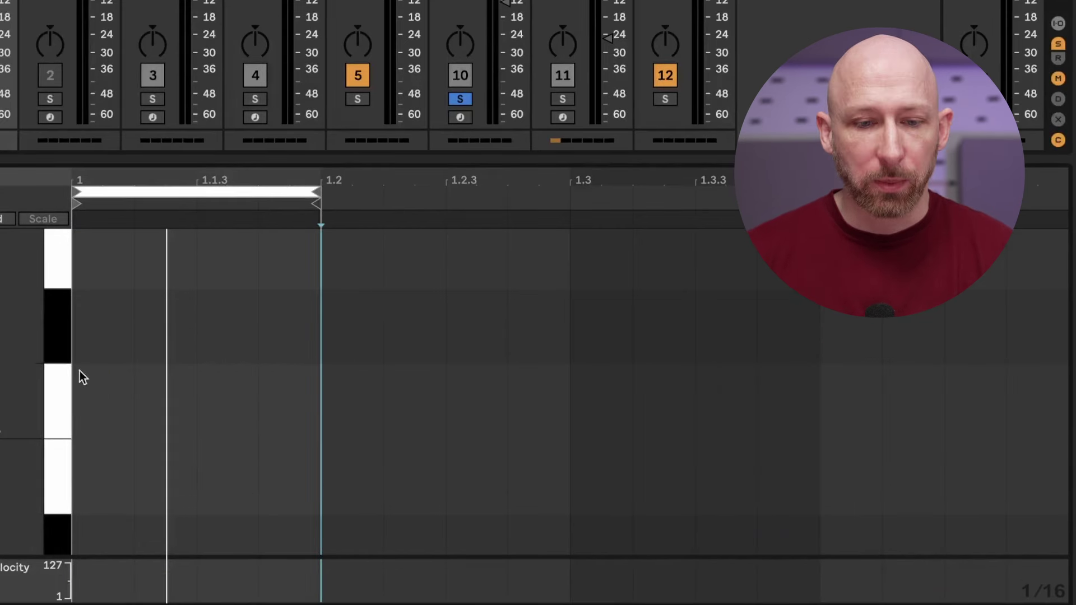
- Add C3 notes on the first and third sixteenths and C#3 notes on the second and fourth, auditioning the C3 notes
{"action": "double_click", "coordinate": [88, 392]}
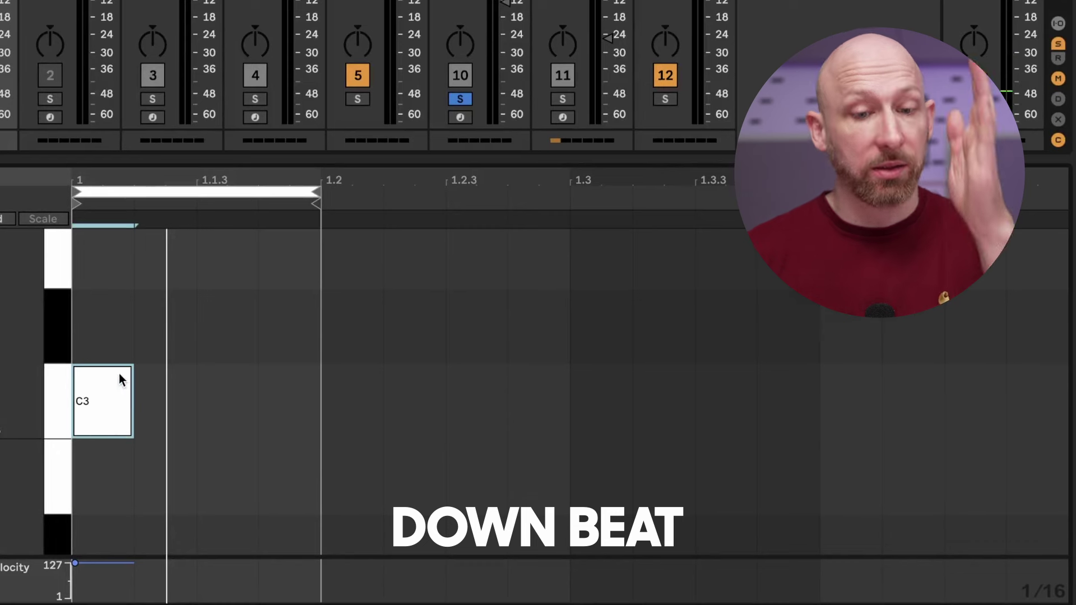
{"action": "double_click", "coordinate": [211, 396]}
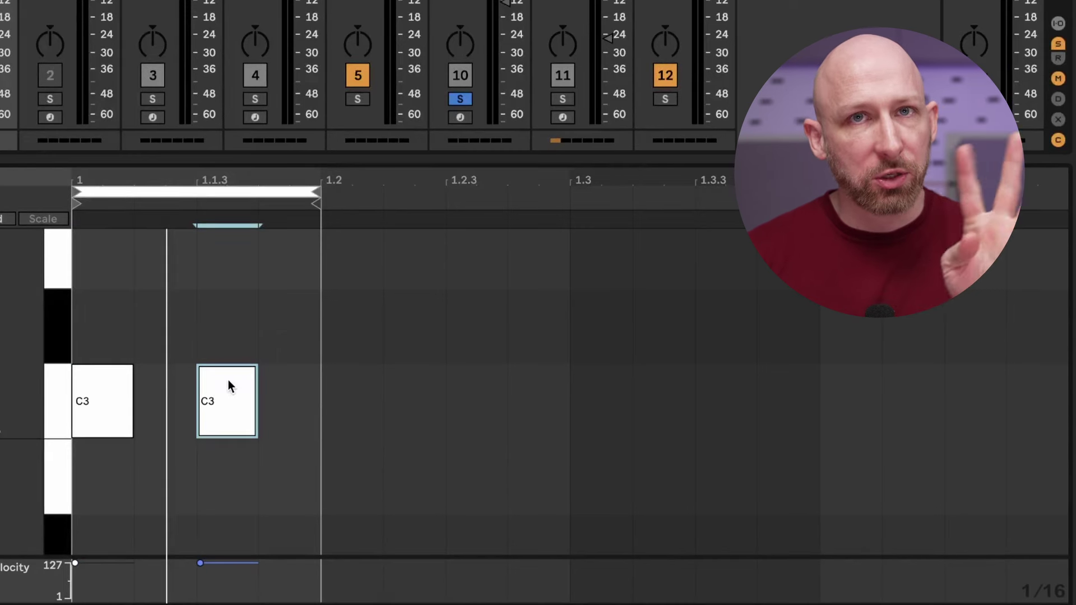
{"action": "double_click", "coordinate": [166, 321]}
{"action": "double_click", "coordinate": [273, 325]}
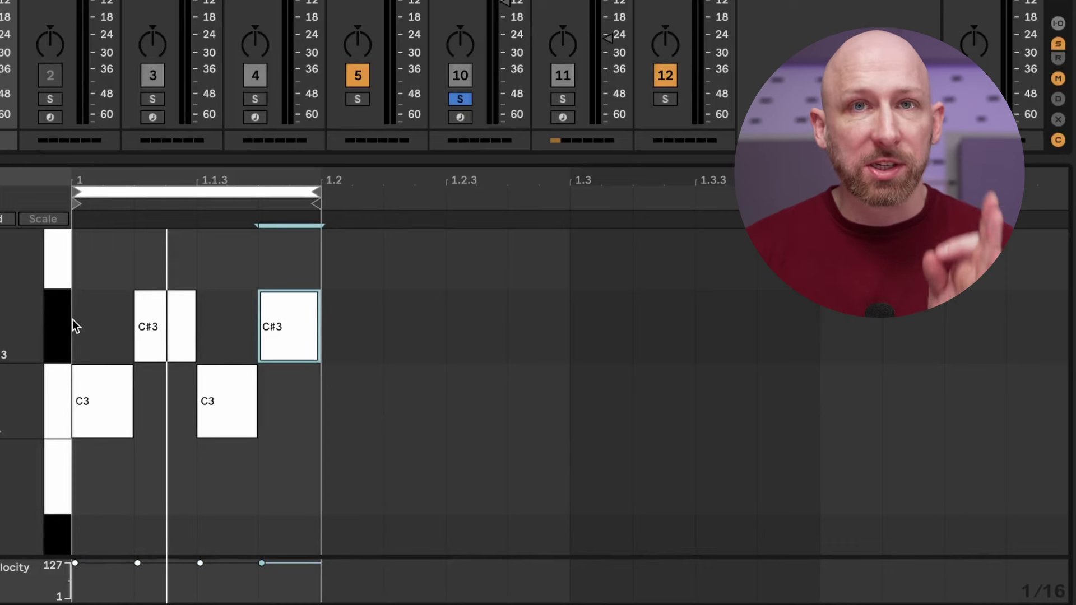
{"action": "left_click", "coordinate": [93, 402]}
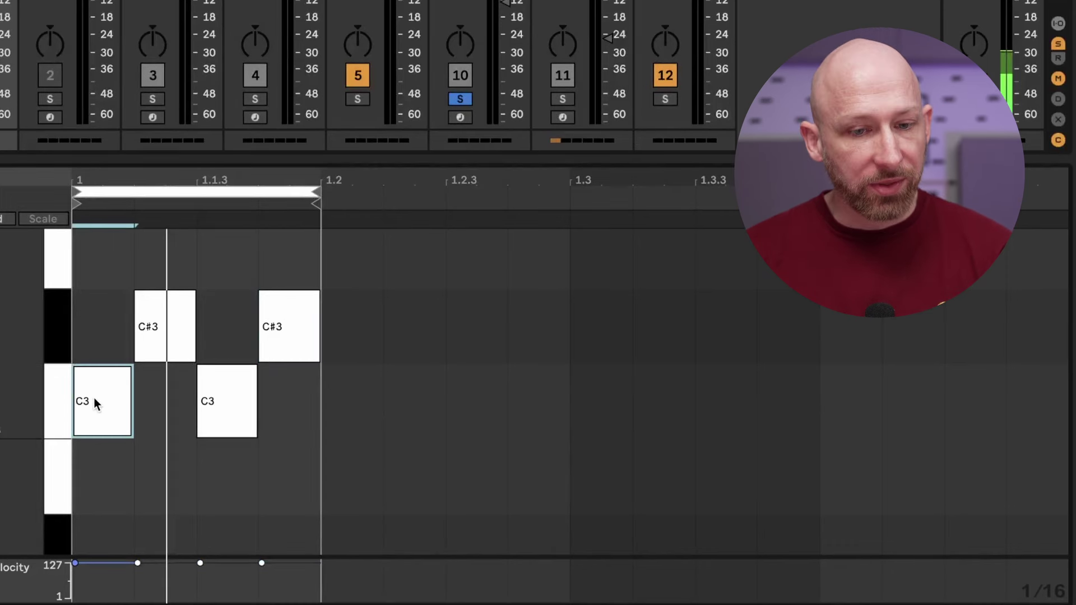
{"action": "left_click", "coordinate": [229, 404]}
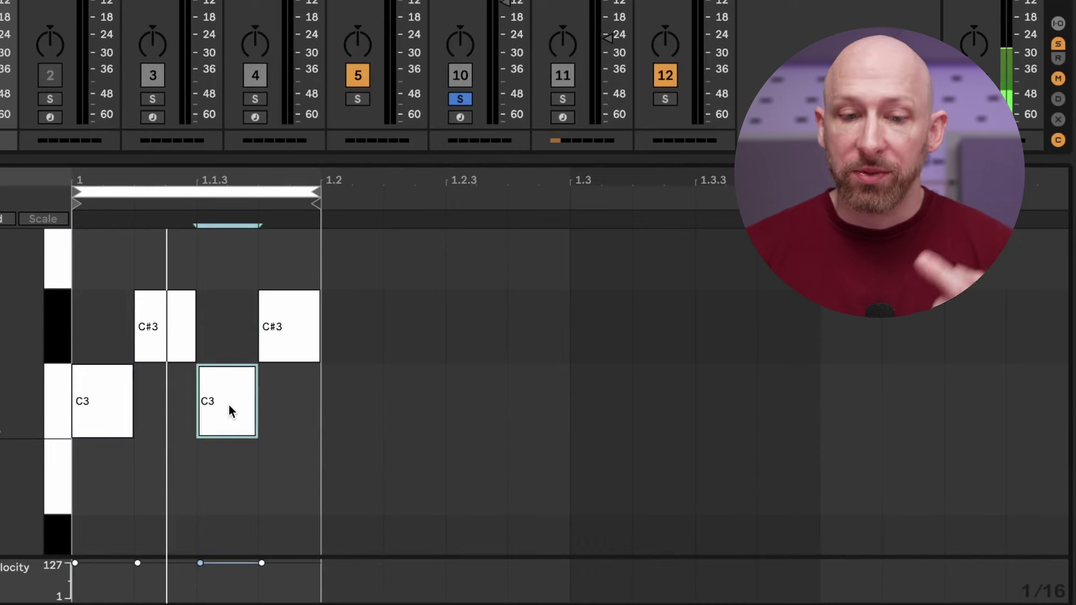
{"action": "scroll", "coordinate": [109, 406], "scroll_direction": "down", "scroll_amount": 2}
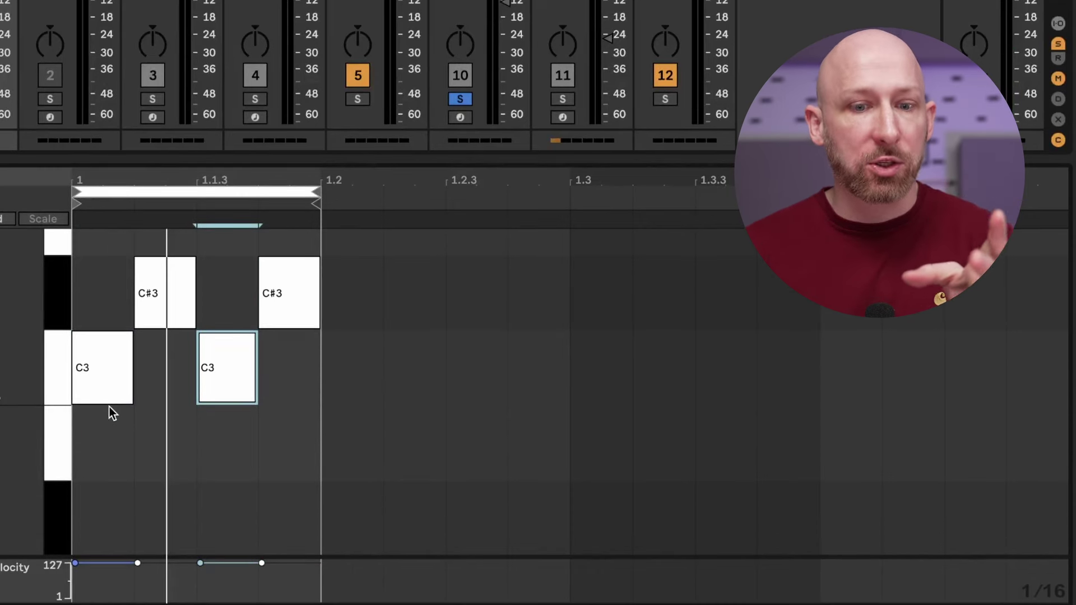
- Move both C#3 notes down to C3 and lower the velocities of the first, second and fourth notes, the fourth to about 49
{"action": "left_click_drag", "start_coordinate": [93, 268], "coordinate": [432, 322]}
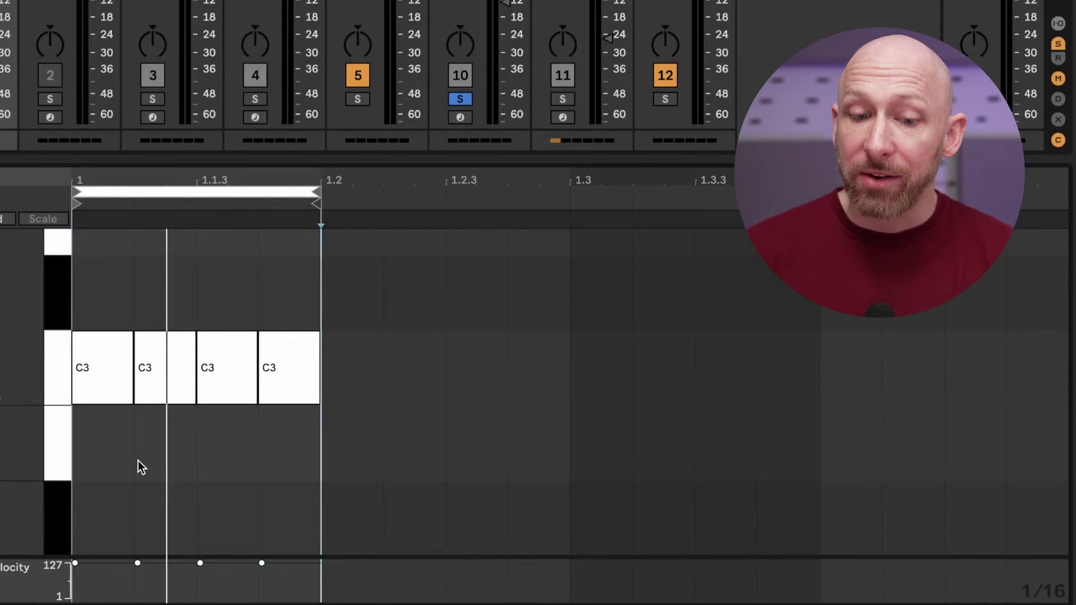
{"action": "left_click", "coordinate": [138, 461]}
{"action": "left_click_drag", "start_coordinate": [102, 563], "coordinate": [101, 602]}
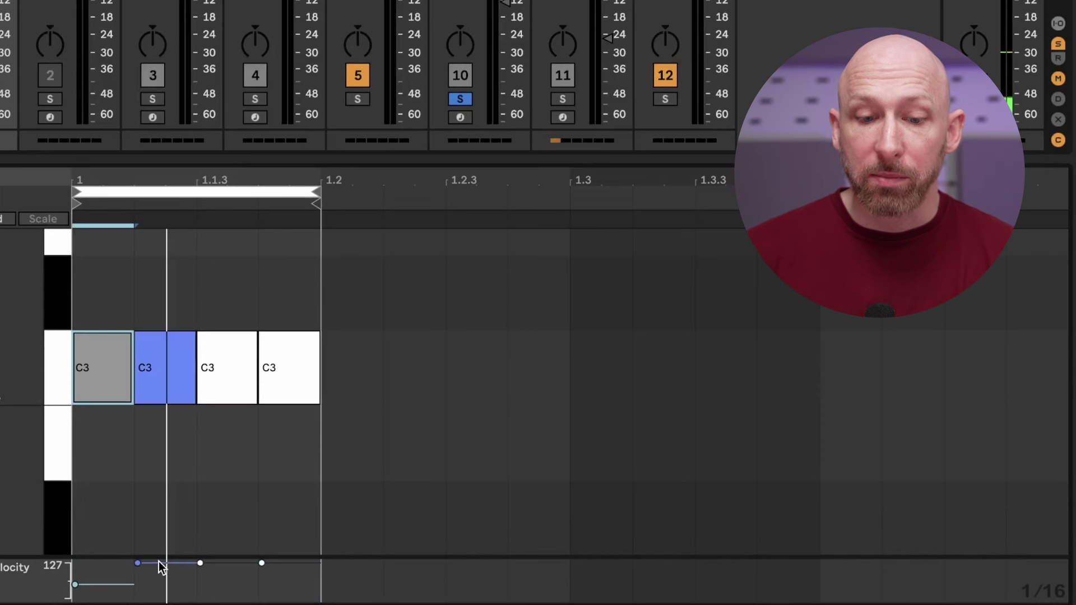
{"action": "left_click_drag", "start_coordinate": [159, 562], "coordinate": [159, 574]}
{"action": "left_click_drag", "start_coordinate": [262, 564], "coordinate": [261, 585]}
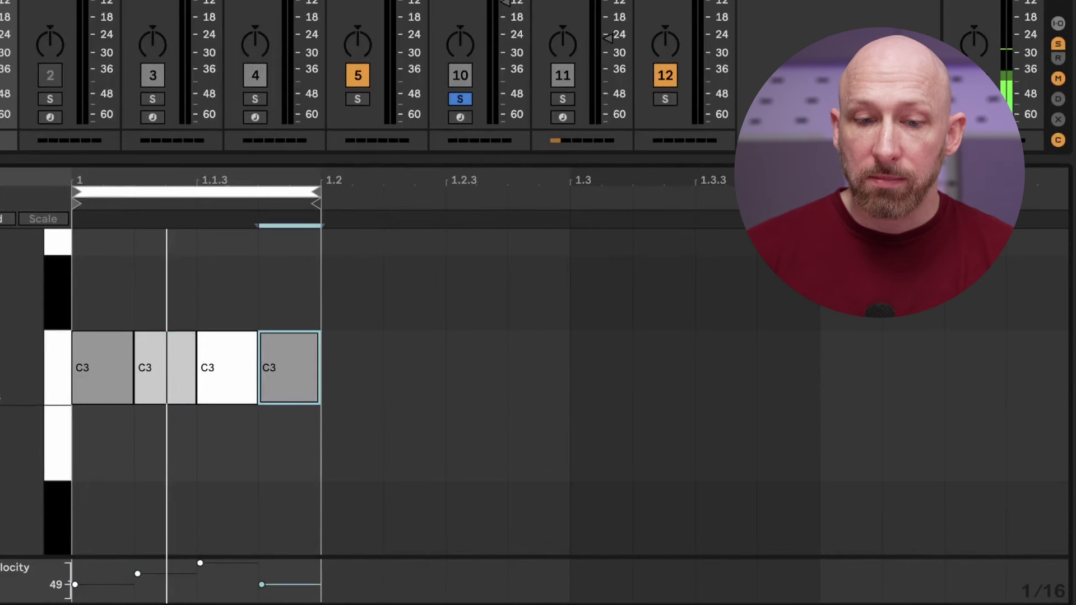
- Shorten all four C3 notes to leave gaps between them and play the loop
{"action": "left_click", "coordinate": [223, 359]}
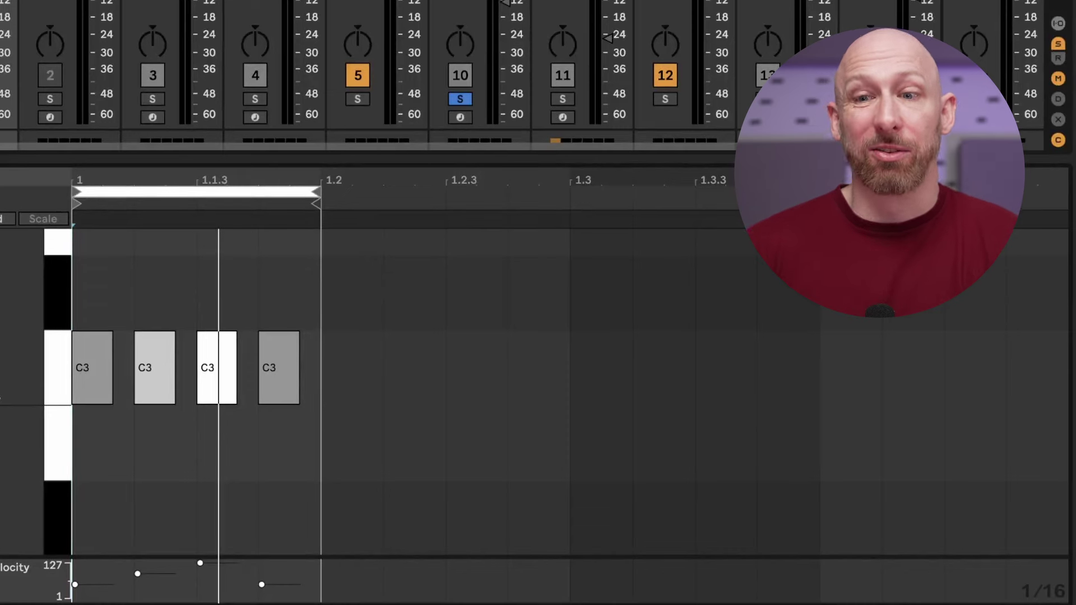
{"action": "key", "text": "space"}
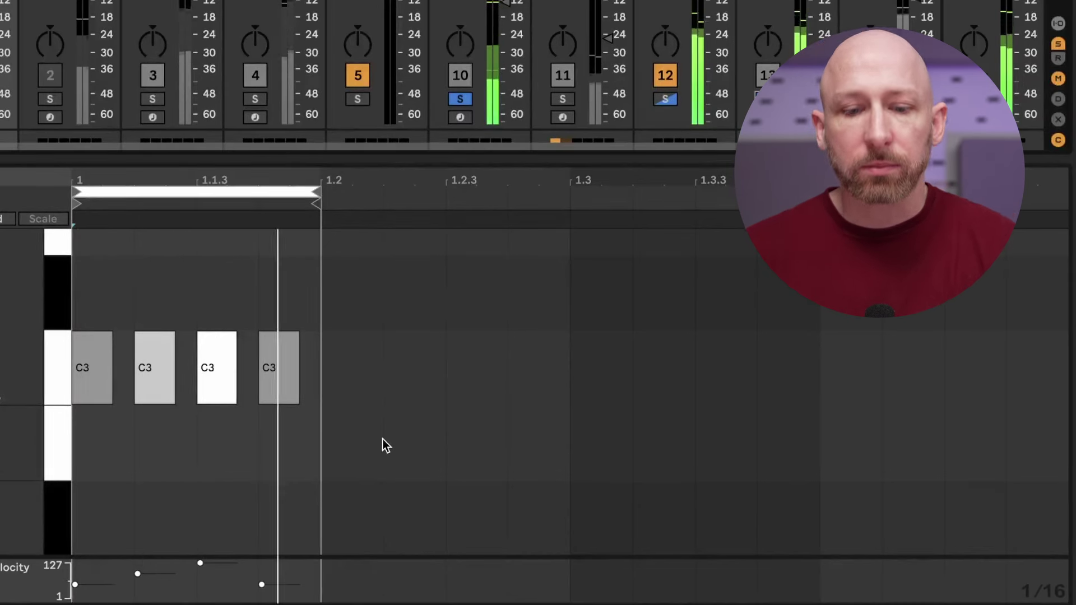
- Try nudging the second and fourth C3 notes slightly late, with the second pushed a little further
{"action": "left_click_drag", "start_coordinate": [155, 370], "coordinate": [165, 373]}
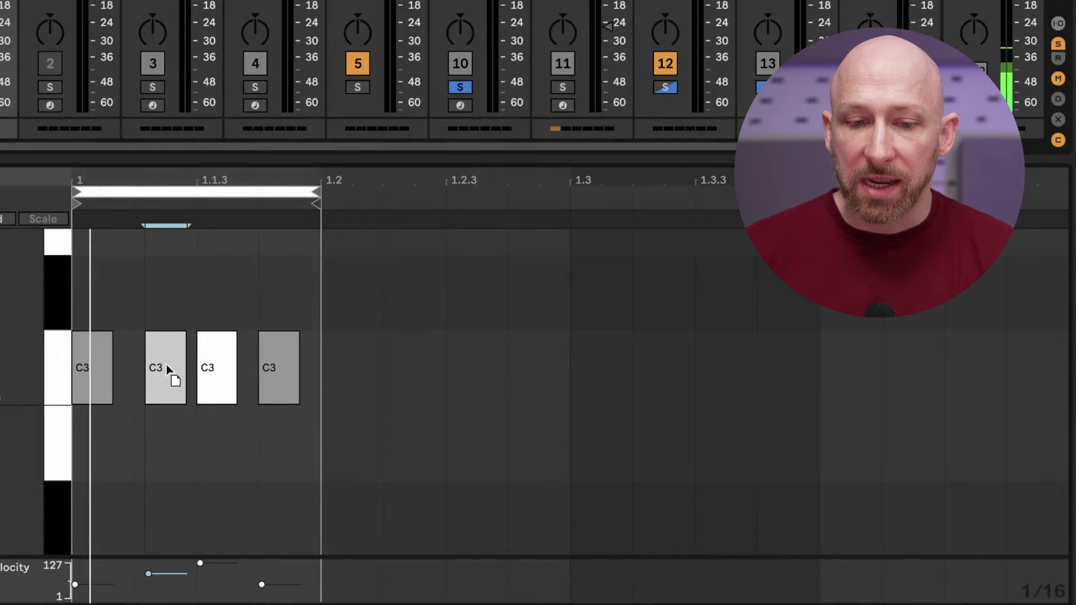
{"action": "left_click_drag", "start_coordinate": [278, 373], "coordinate": [288, 370]}
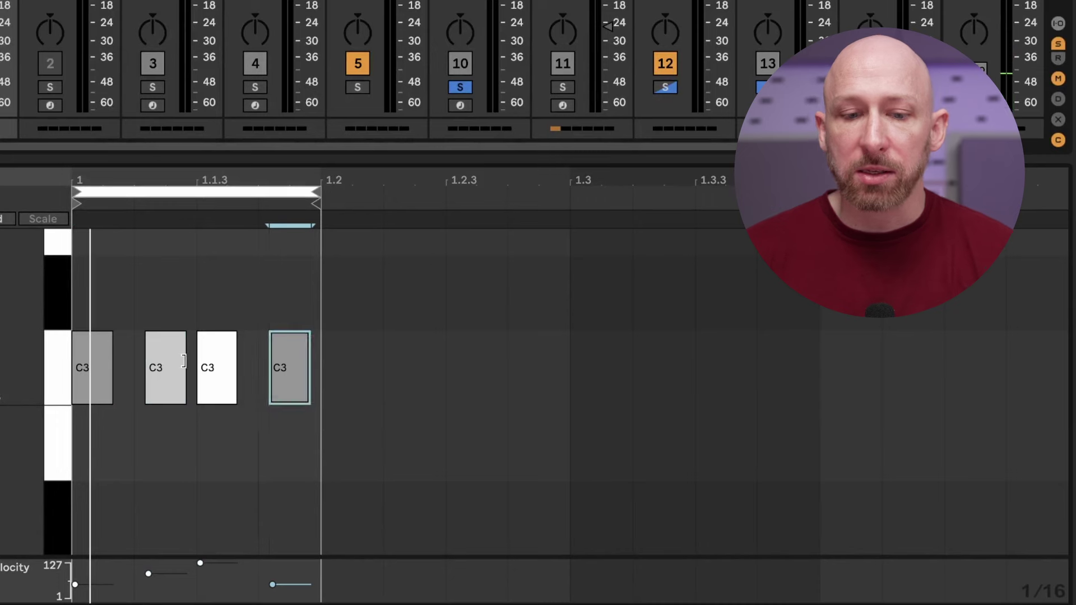
{"action": "left_click_drag", "start_coordinate": [179, 361], "coordinate": [183, 360]}
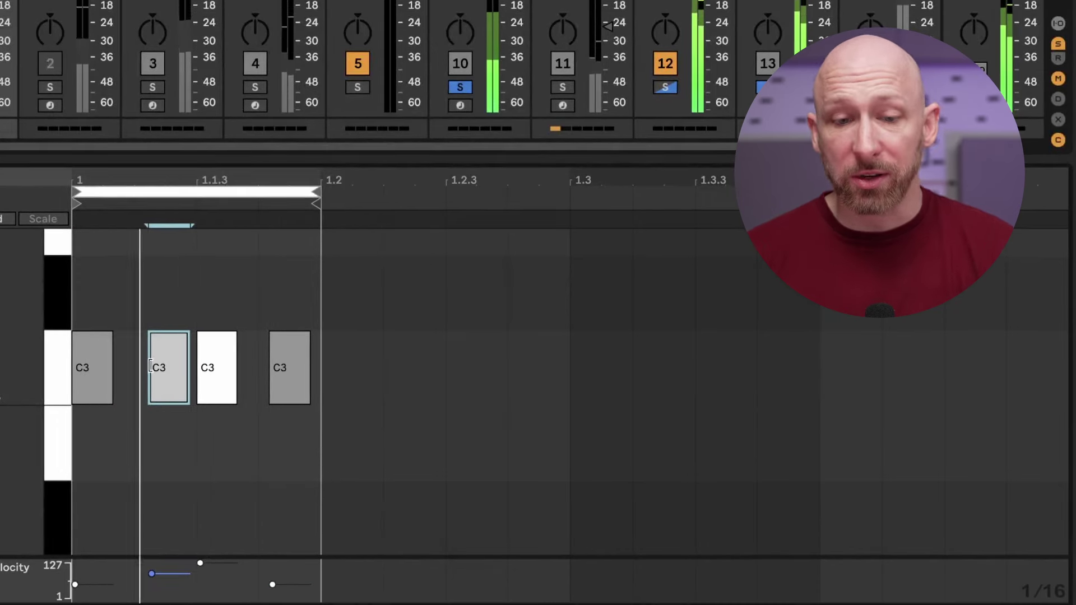
- Undo the timing nudges on the second and fourth C3 notes
{"action": "key", "text": "ctrl+z"}
{"action": "key", "text": "ctrl+z"}
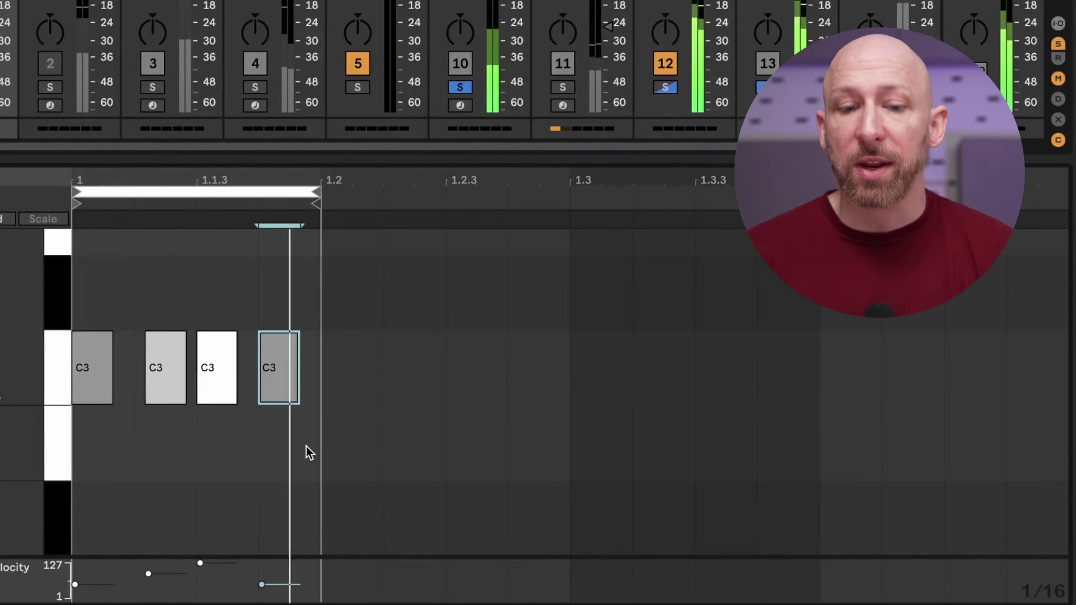
{"action": "key", "text": "ctrl+z"}
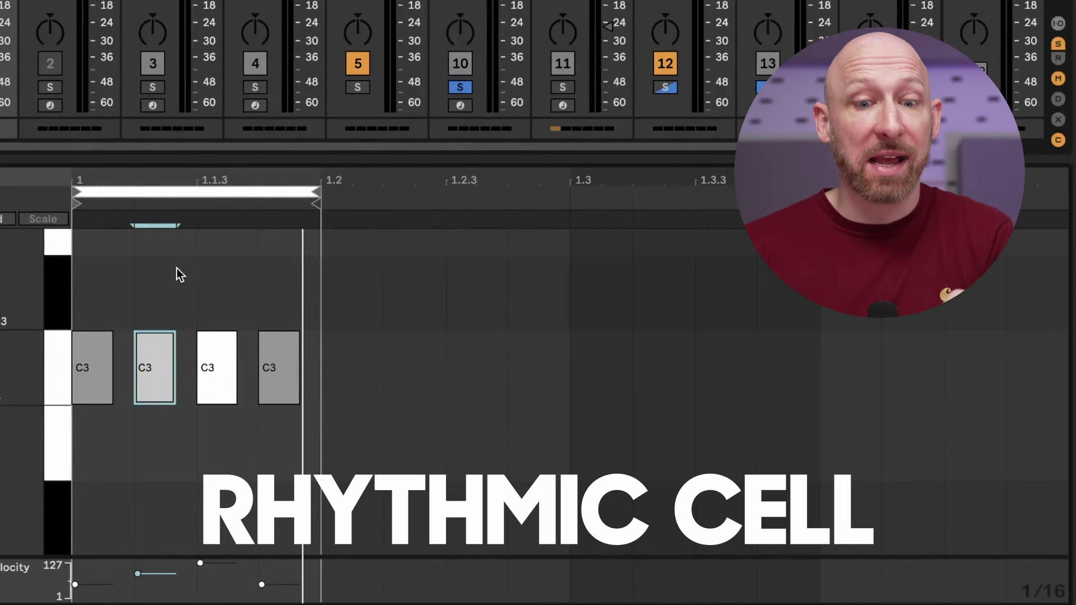
- Delete the second C3 note and move the fourth note into its place on the second sixteenth
{"action": "left_click", "coordinate": [173, 340]}
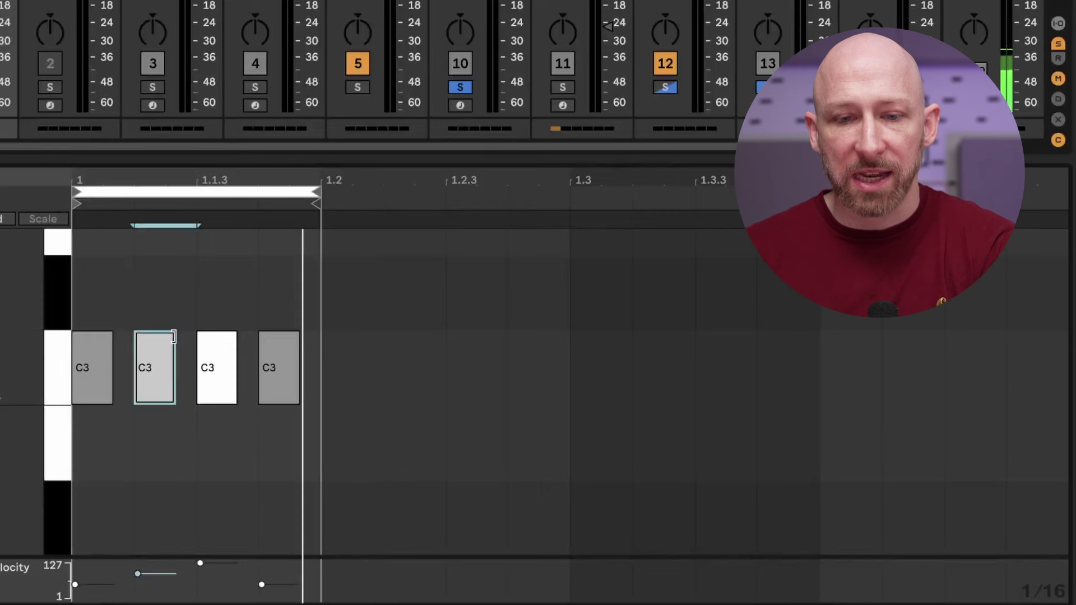
{"action": "key", "text": "Delete"}
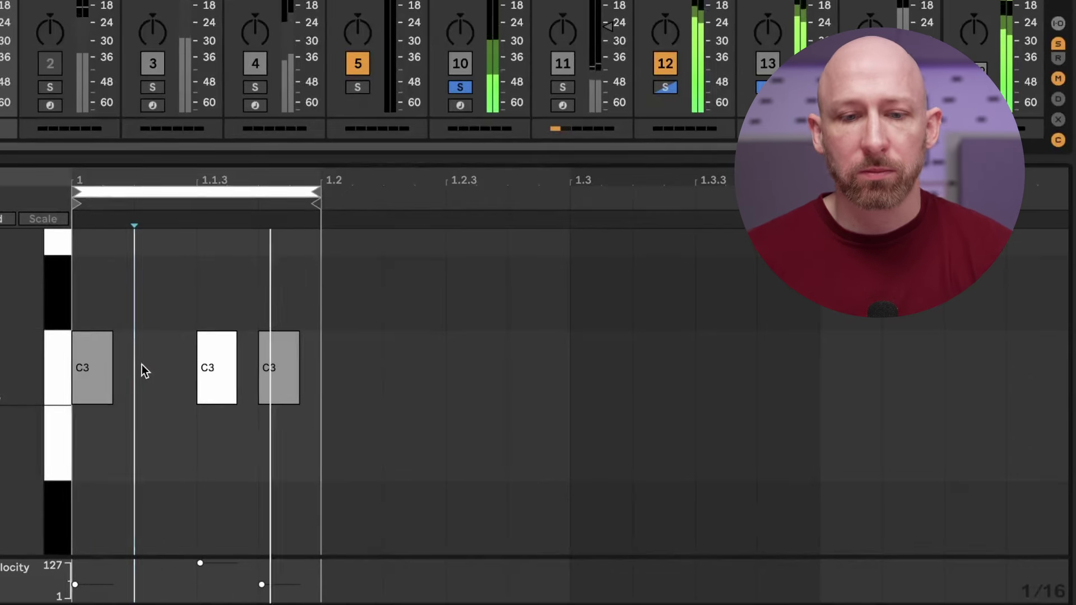
{"action": "left_click_drag", "start_coordinate": [278, 374], "coordinate": [157, 372]}
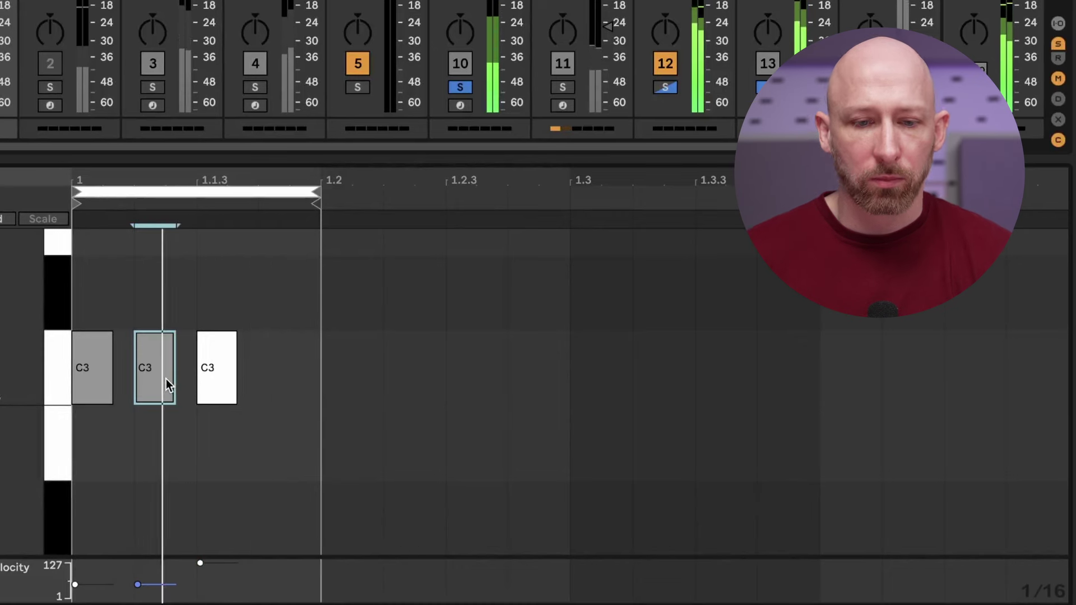
- Delete the C3 note on the first sixteenth and duplicate the one-beat loop twice to fill a full bar
{"action": "left_click", "coordinate": [100, 364]}
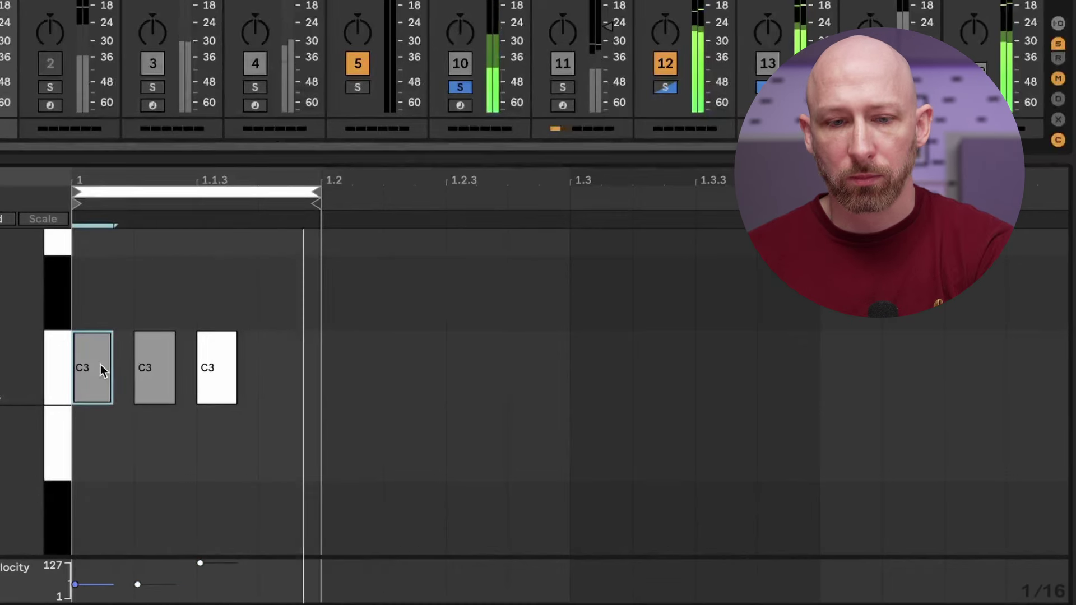
{"action": "key", "text": "Delete"}
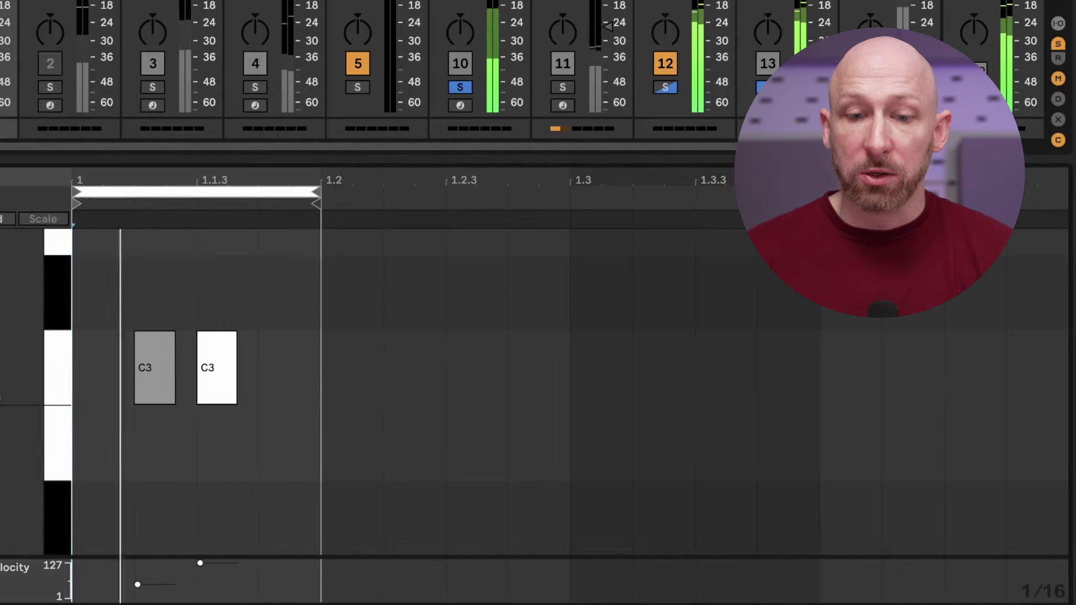
{"action": "key", "text": "ctrl+d"}
{"action": "key", "text": "ctrl+d"}
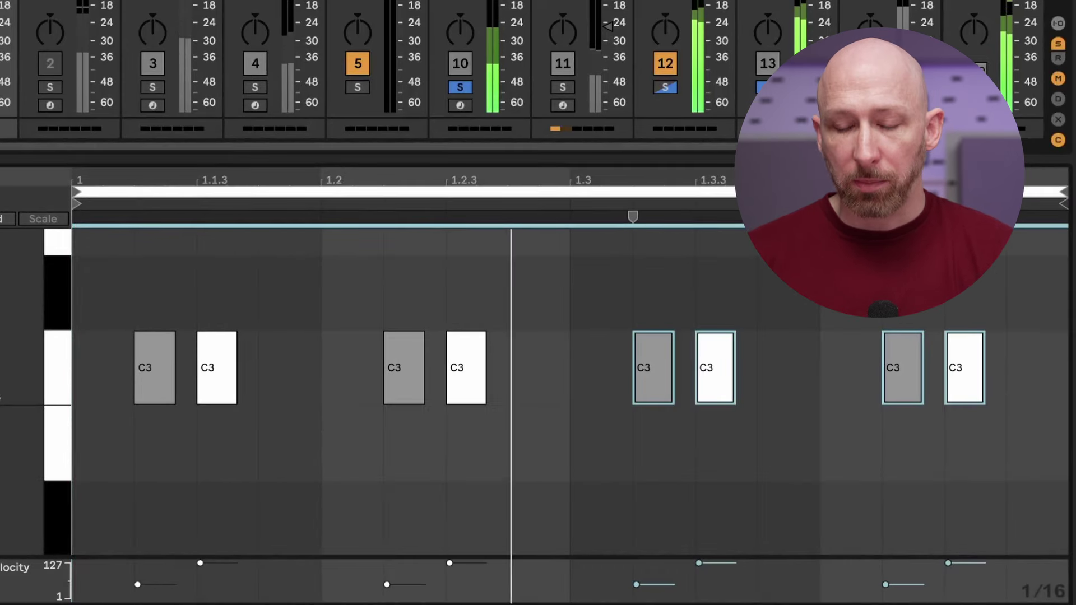
- Add a quieter C3 note on the last sixteenth of beat four and duplicate the loop to two bars
{"action": "double_click", "coordinate": [1015, 368]}
{"action": "left_click_drag", "start_coordinate": [1016, 367], "coordinate": [1041, 418]}
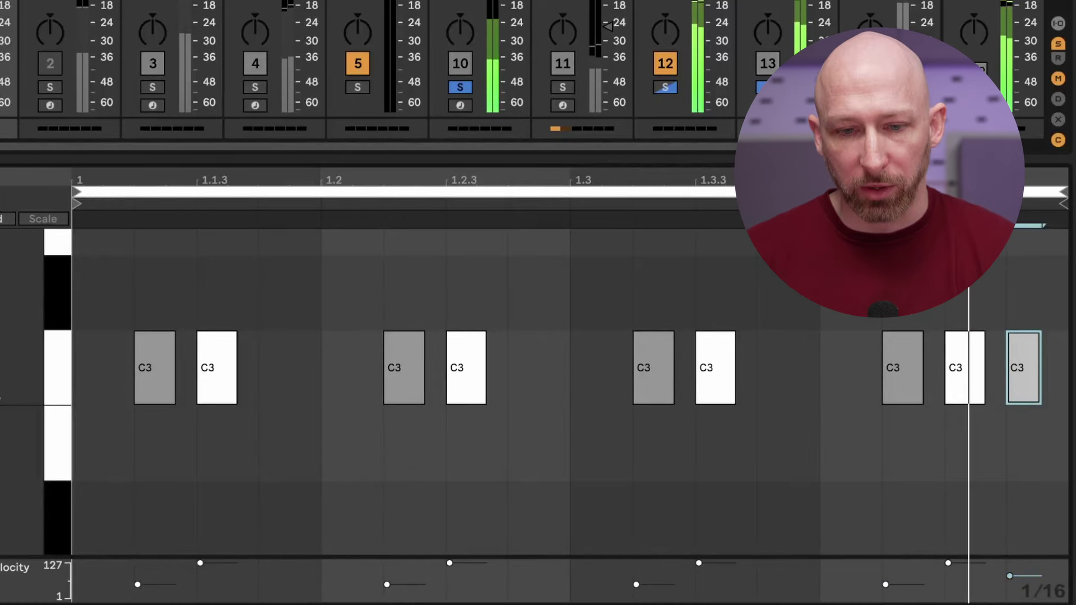
{"action": "key", "text": "ctrl+shift+d"}
{"action": "left_click", "coordinate": [782, 472]}
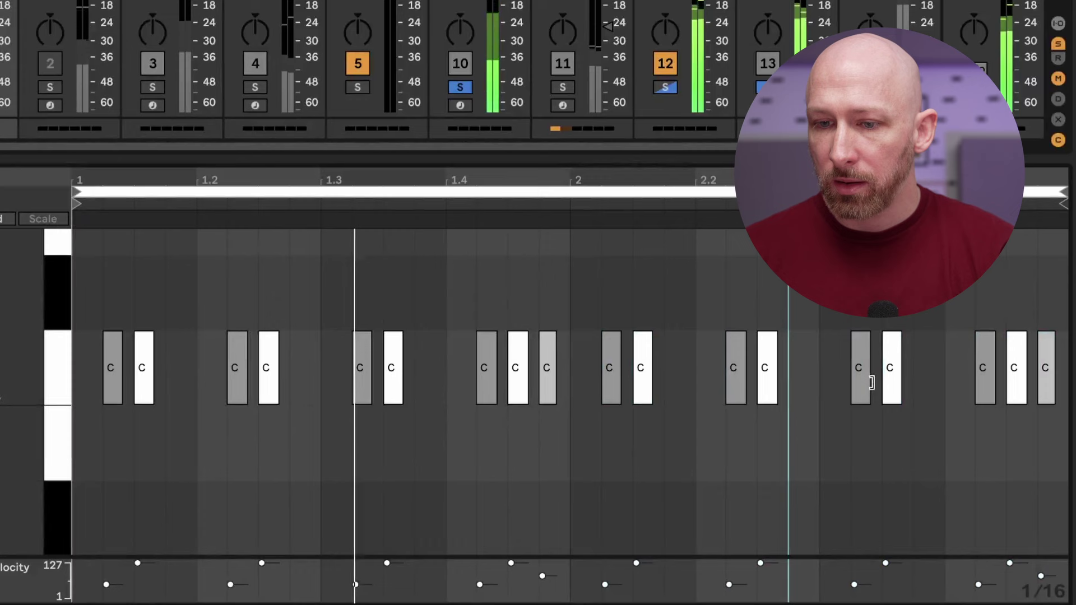
- Add a C3 note with velocity 124 on the last sixteenth of the second bar's third beat and play the loop
{"action": "double_click", "coordinate": [832, 368]}
{"action": "left_click_drag", "start_coordinate": [832, 367], "coordinate": [834, 320]}
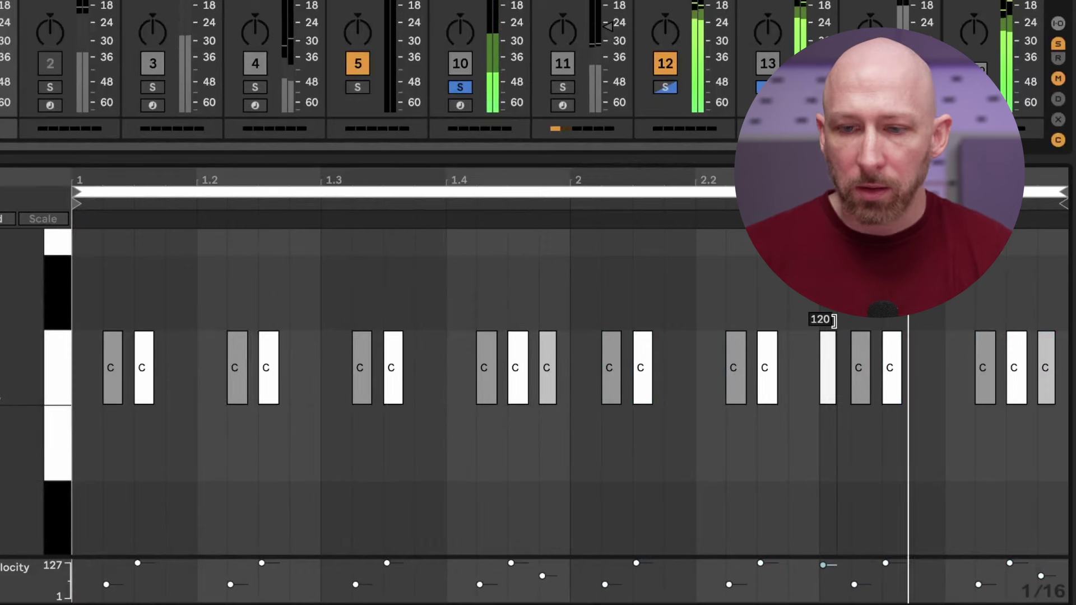
{"action": "left_click_drag", "start_coordinate": [829, 363], "coordinate": [929, 359]}
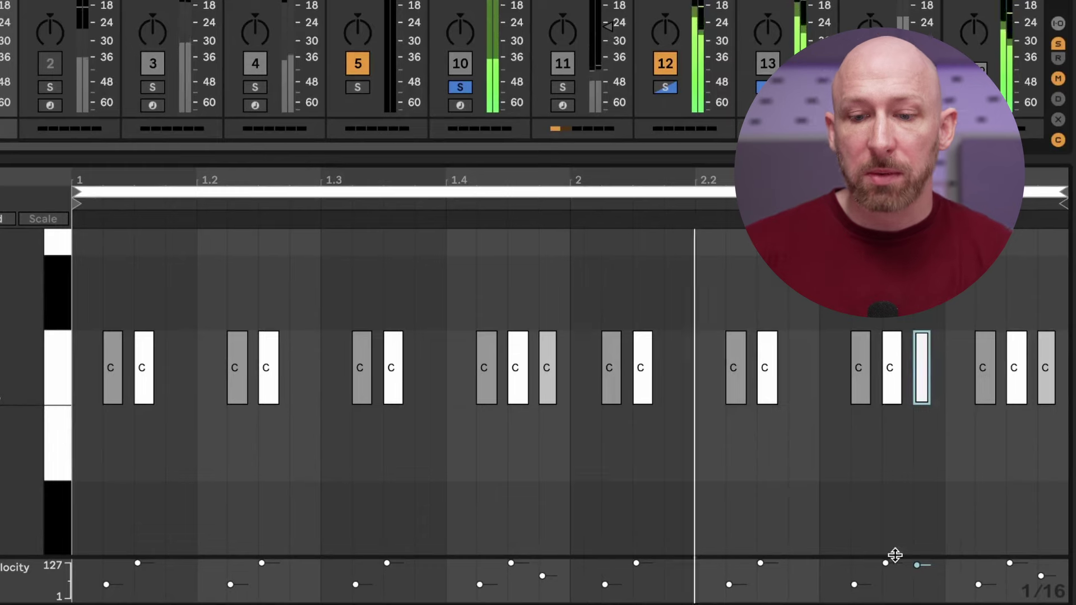
{"action": "left_click", "coordinate": [921, 564]}
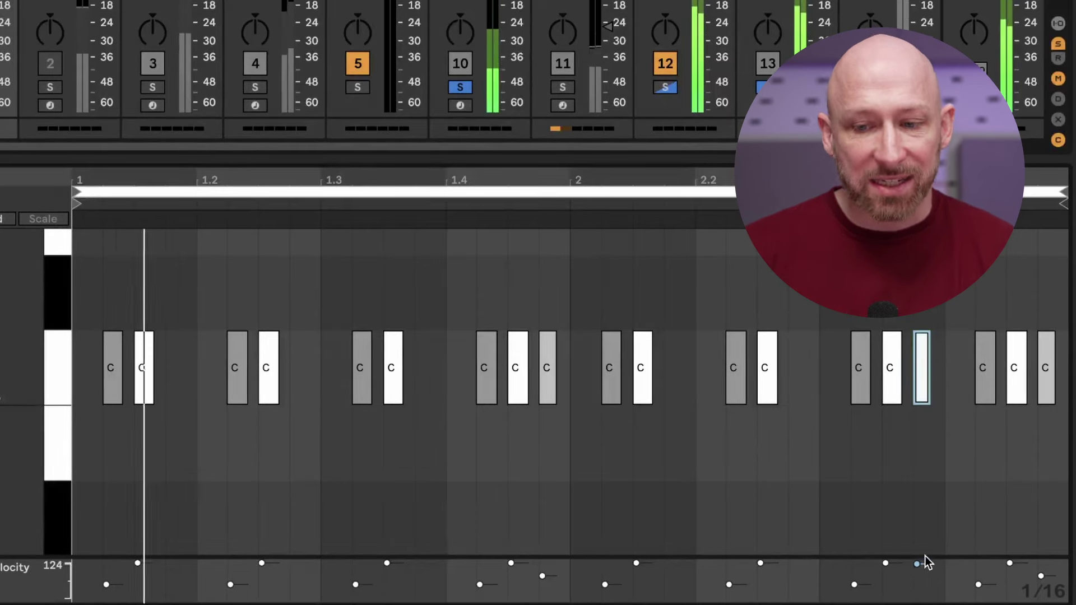
{"action": "left_click", "coordinate": [943, 486]}
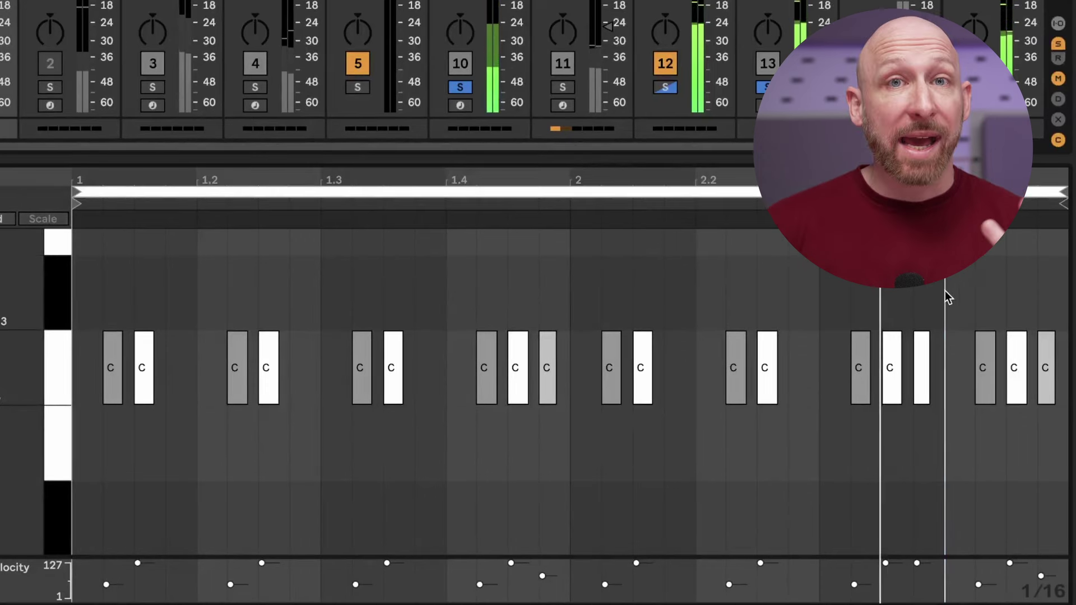
{"action": "key", "text": "space"}
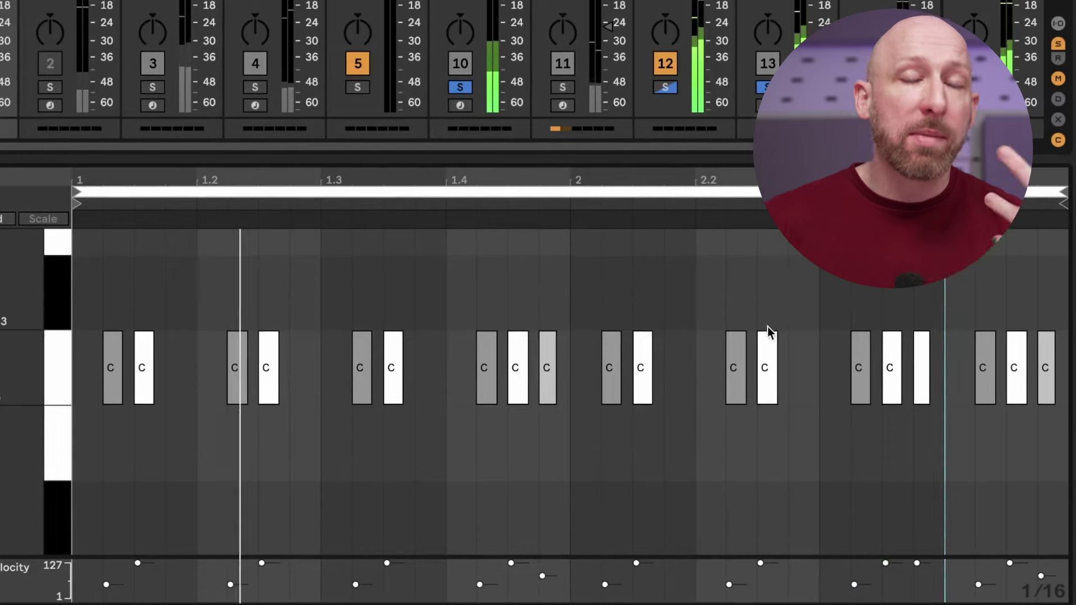
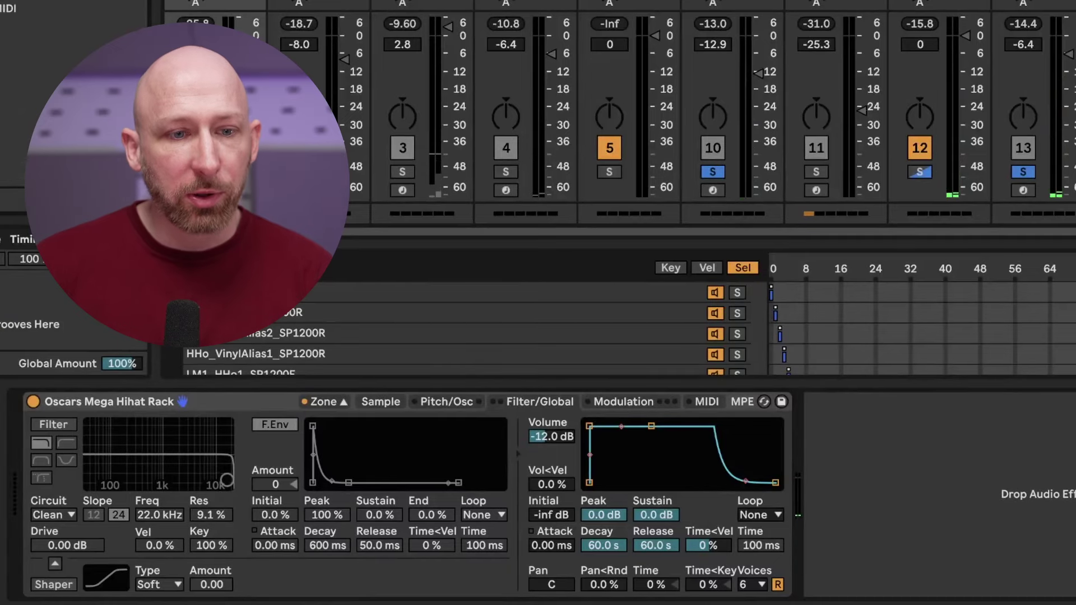
- Place a Note Length device set to 37.1 ms before the hi-hat rack and set the rack's volume envelope release to 531 ms
{"action": "left_click_drag", "start_coordinate": [1, 476], "coordinate": [65, 516]}
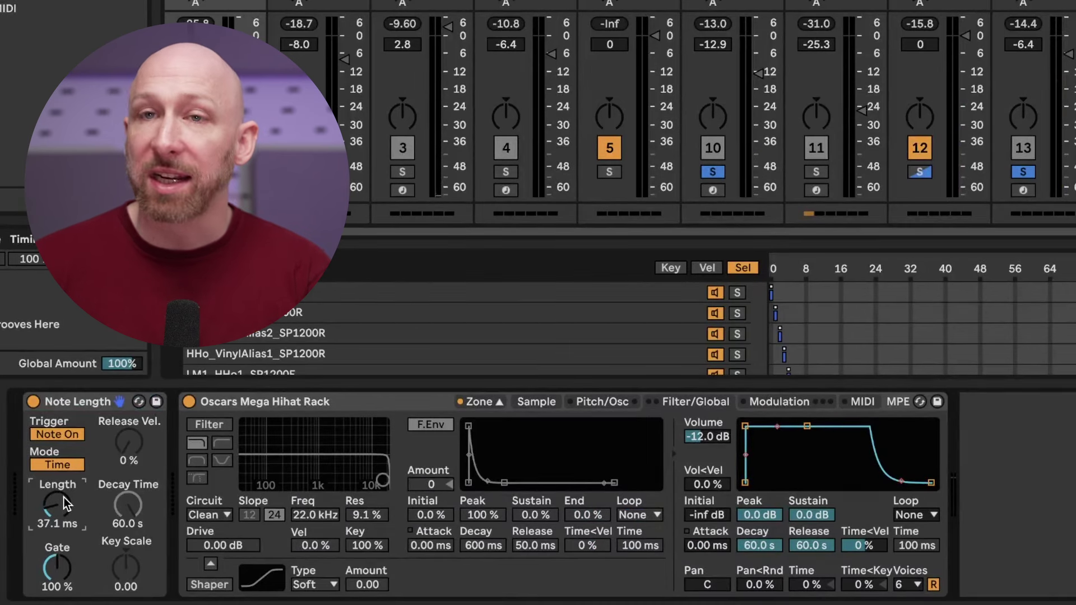
{"action": "key", "text": "space"}
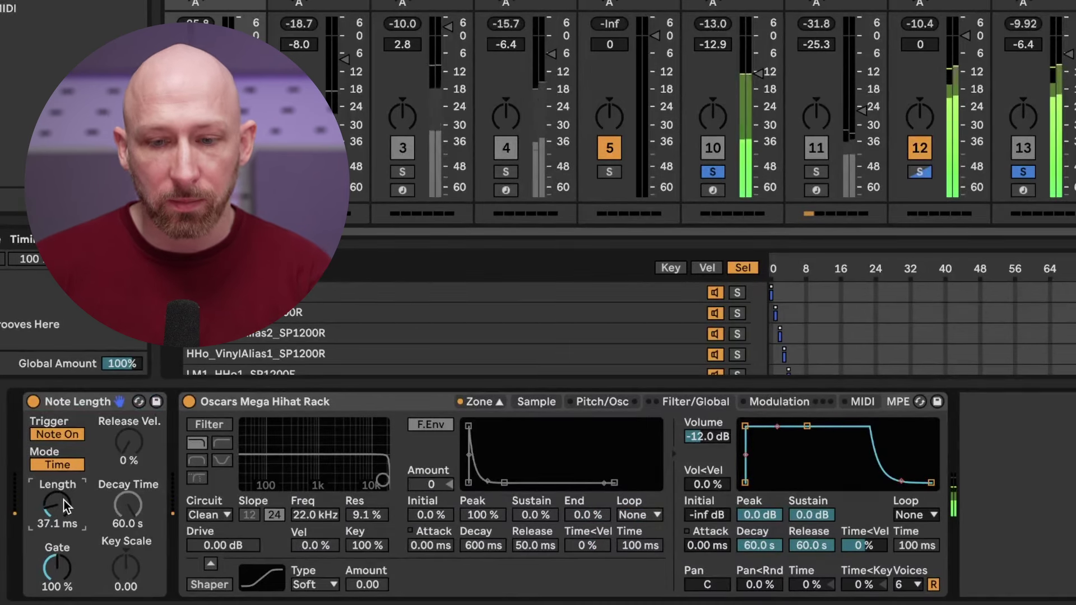
{"action": "left_click_drag", "start_coordinate": [807, 546], "coordinate": [807, 575]}
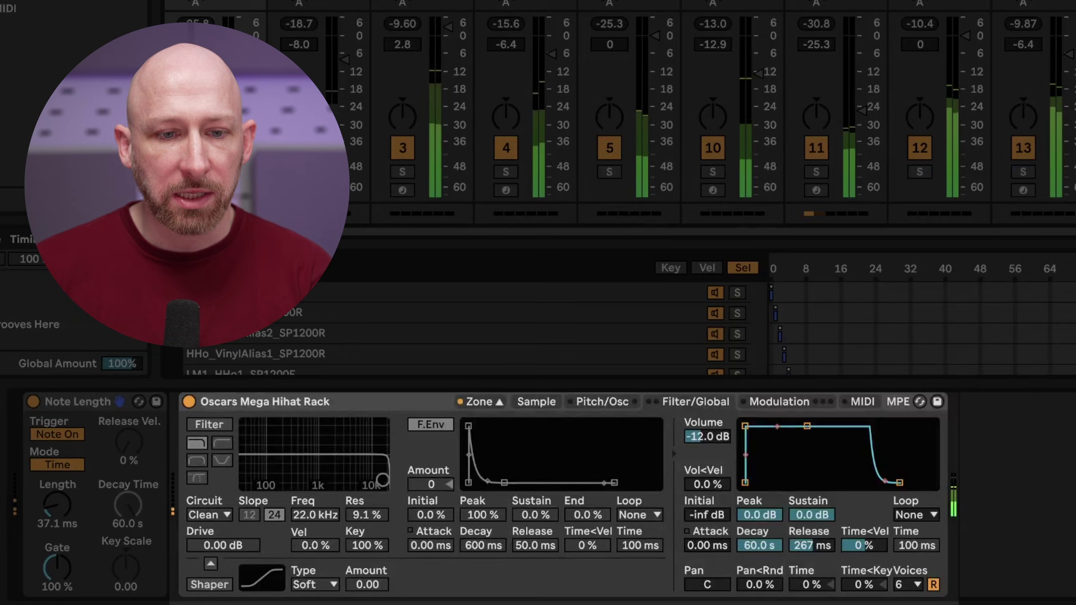
{"action": "left_click", "coordinate": [195, 172]}
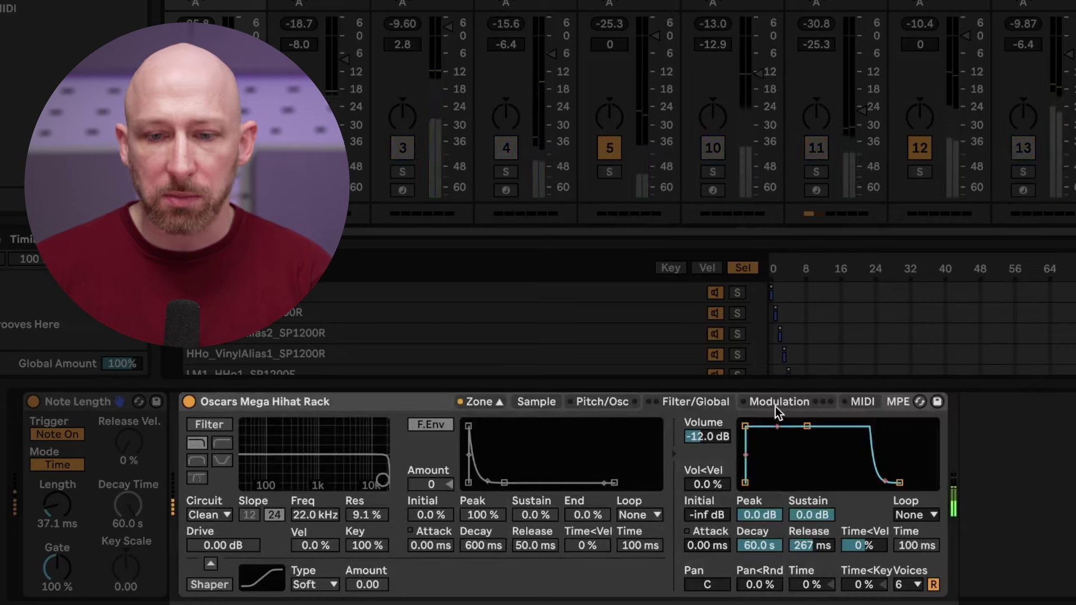
{"action": "left_click_drag", "start_coordinate": [811, 551], "coordinate": [830, 537]}
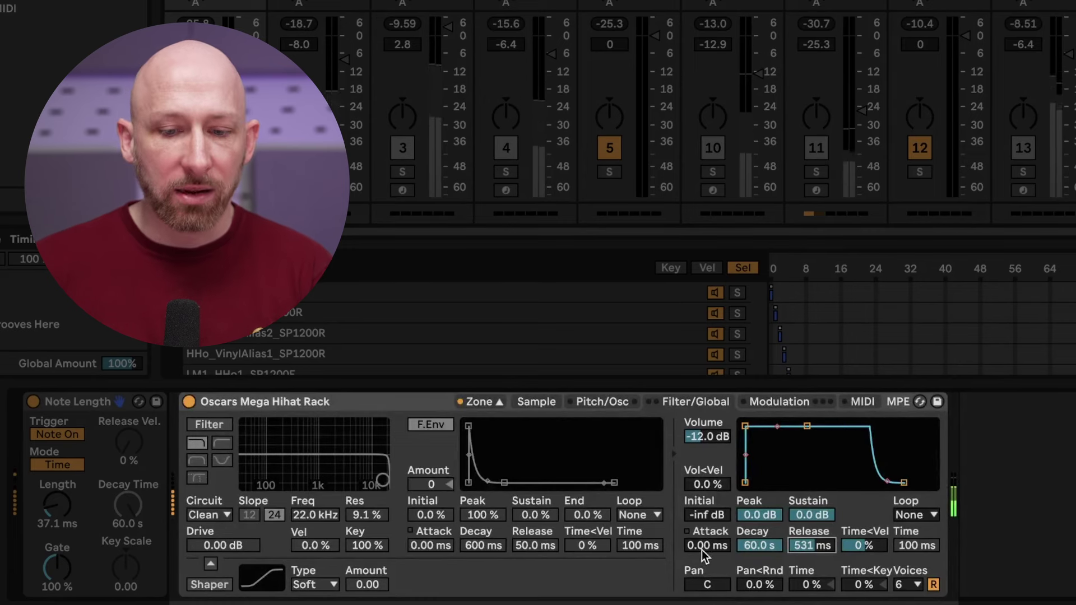
- Try a slower volume envelope attack and a global Time of -18 %, resetting each to zero
{"action": "left_click_drag", "start_coordinate": [702, 550], "coordinate": [725, 493]}
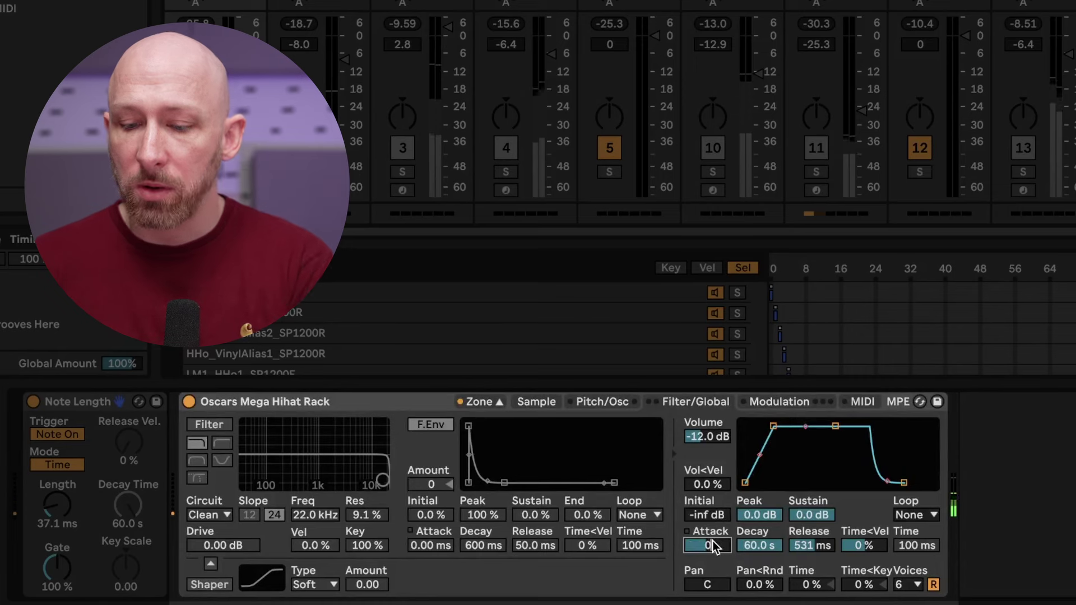
{"action": "key", "text": "Delete"}
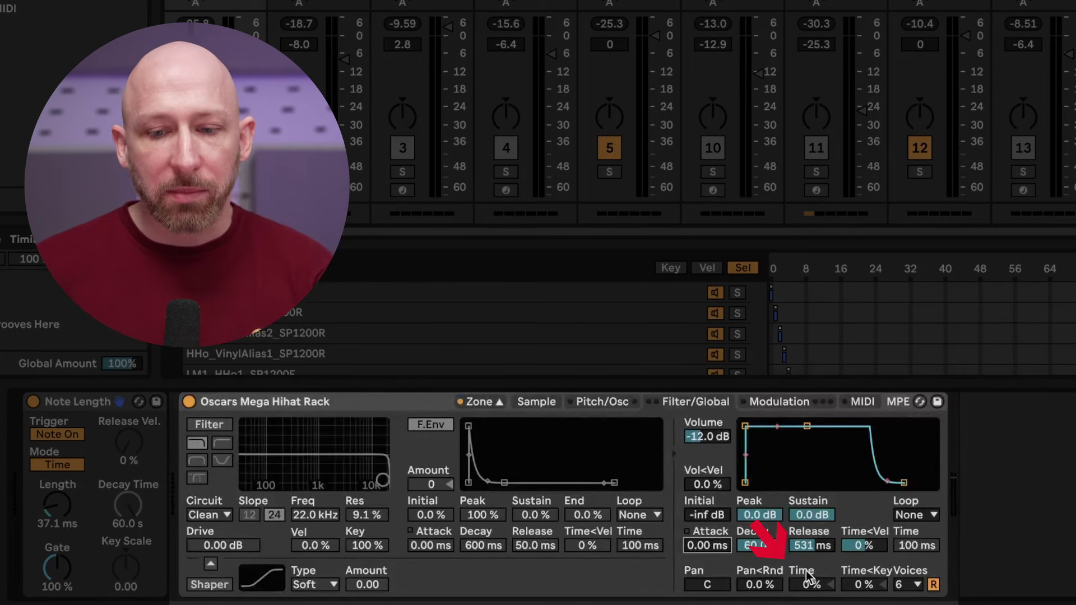
{"action": "left_click_drag", "start_coordinate": [815, 589], "coordinate": [837, 487]}
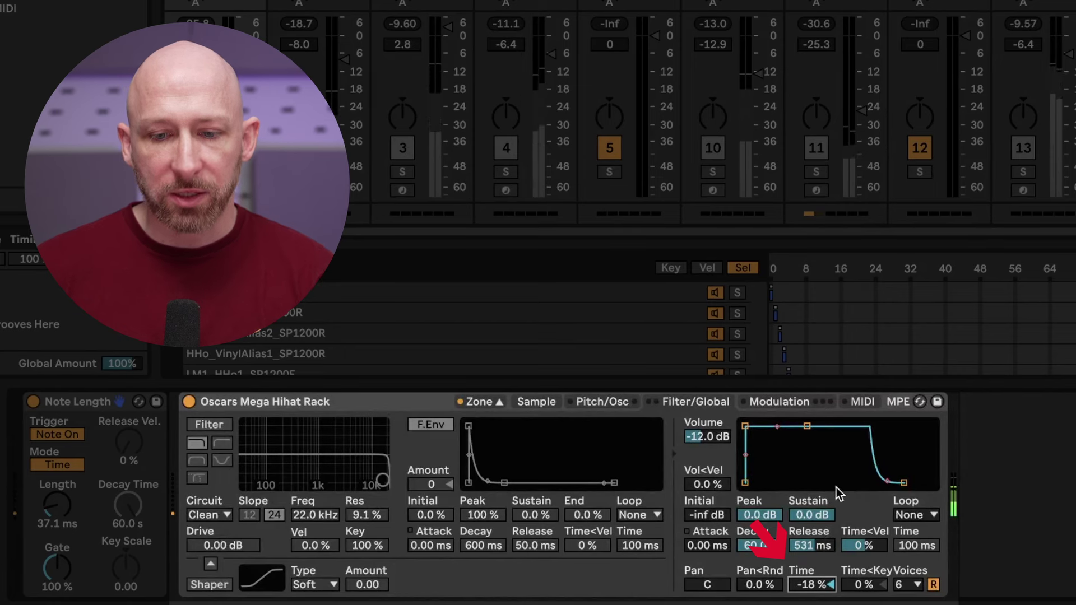
{"action": "double_click", "coordinate": [821, 579]}
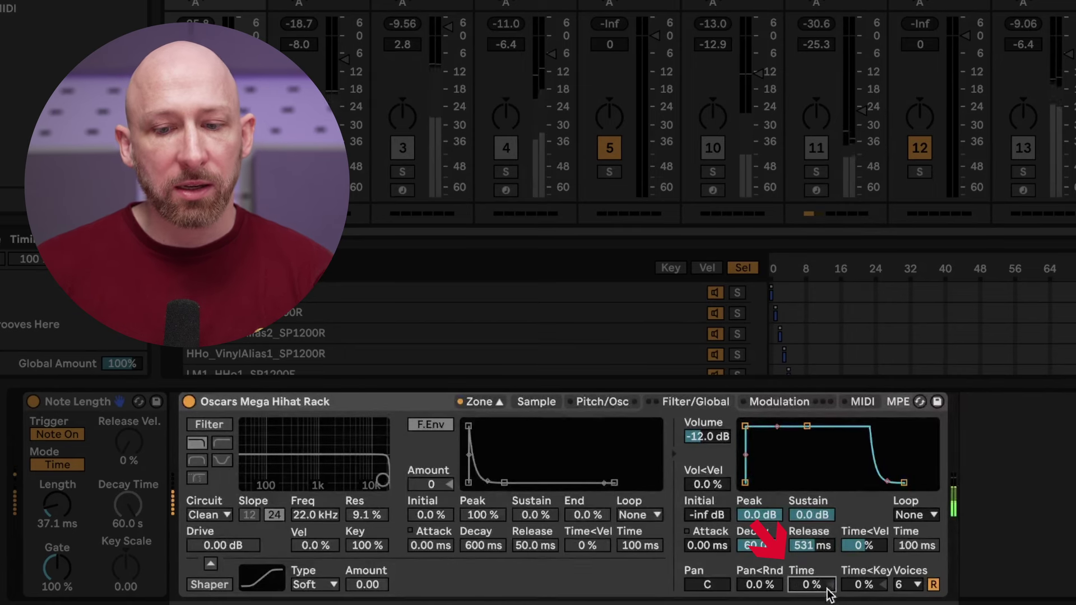
- Enable LFO 2 in the hi-hat sampler, assign its destination A to Time and turn Retrig off
{"action": "left_click", "coordinate": [769, 401]}
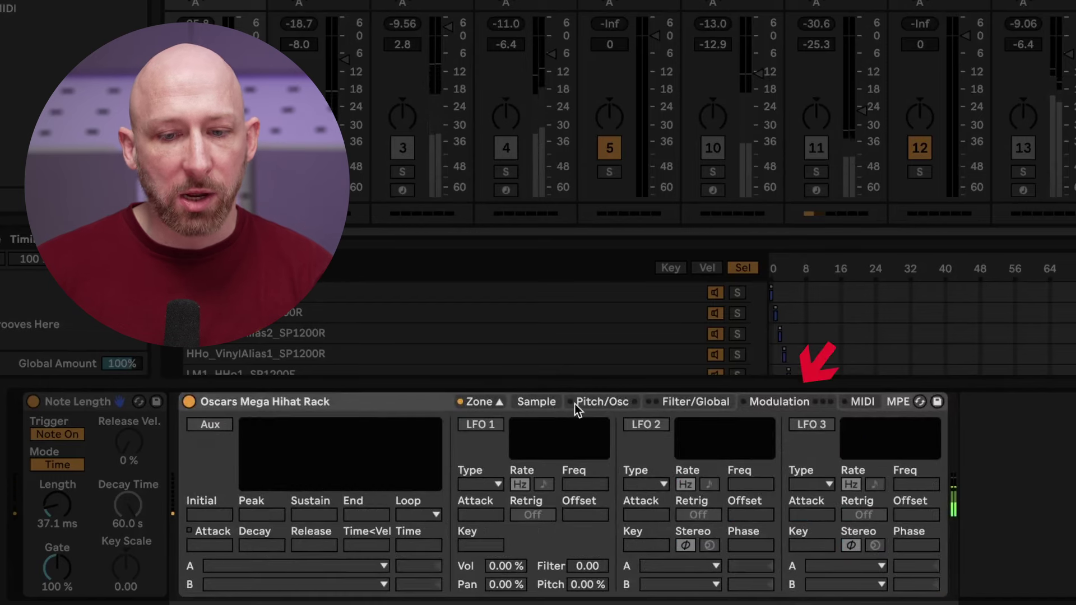
{"action": "left_click", "coordinate": [641, 425]}
{"action": "left_click", "coordinate": [711, 567]}
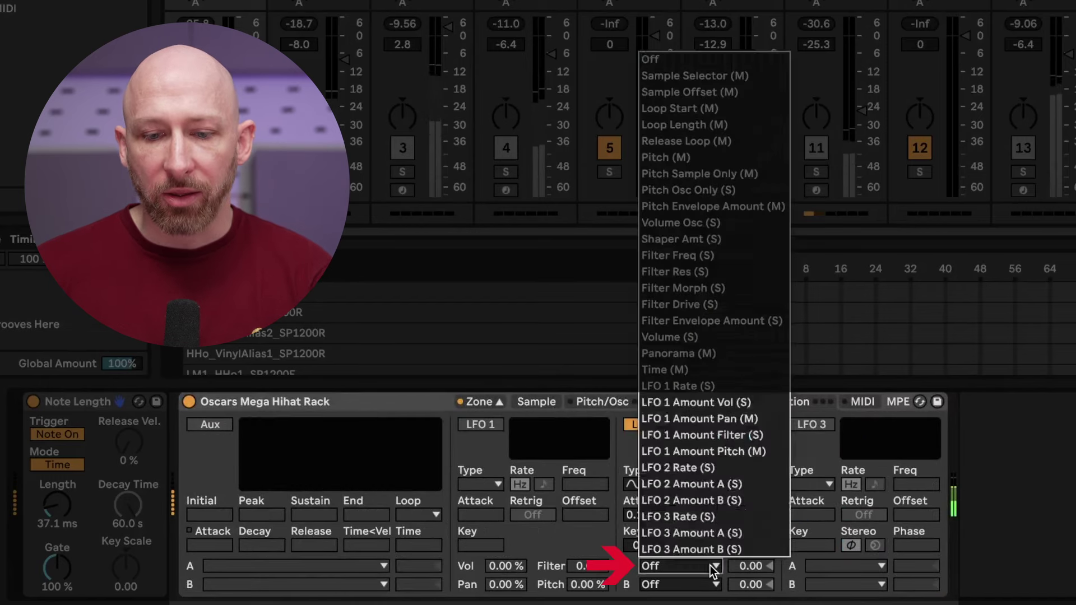
{"action": "left_click", "coordinate": [673, 370]}
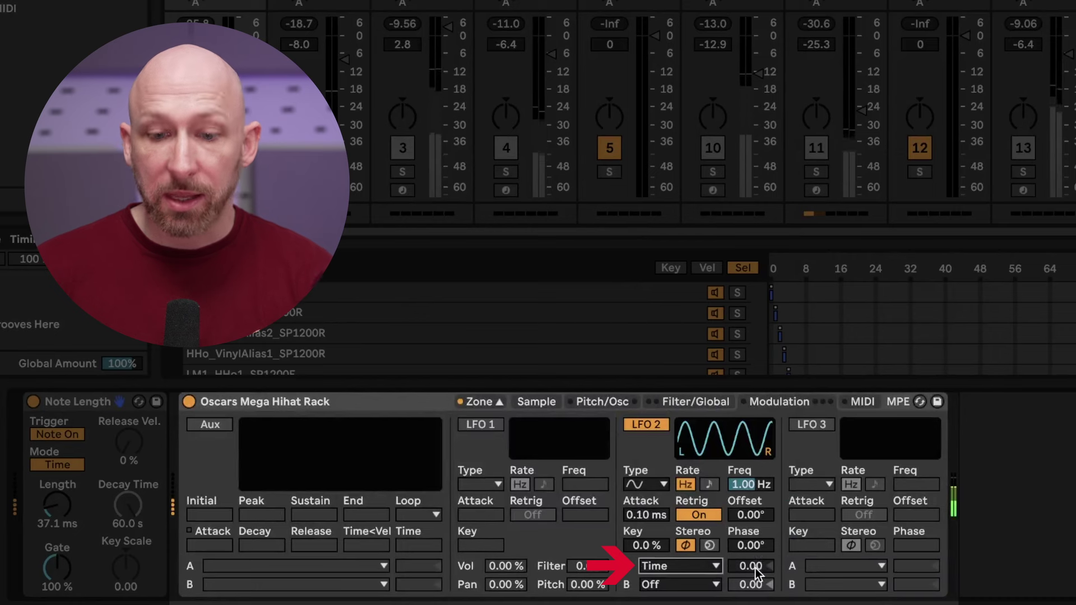
{"action": "left_click", "coordinate": [700, 513]}
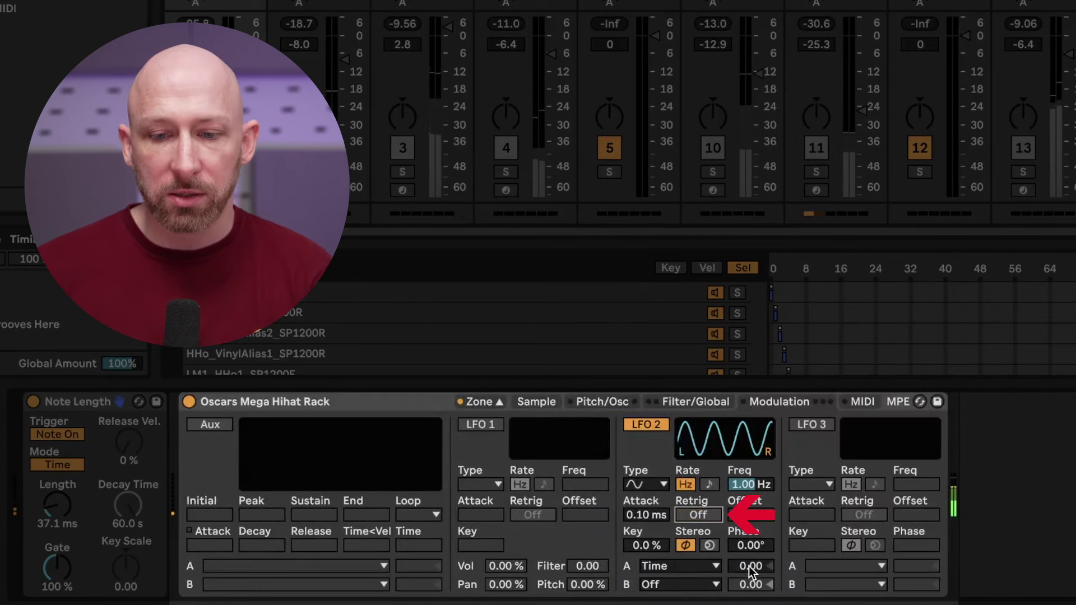
- Raise LFO 2's Time modulation amount to 61.94 and sync its rate to the tempo at 1 beat
{"action": "left_click_drag", "start_coordinate": [750, 571], "coordinate": [752, 547]}
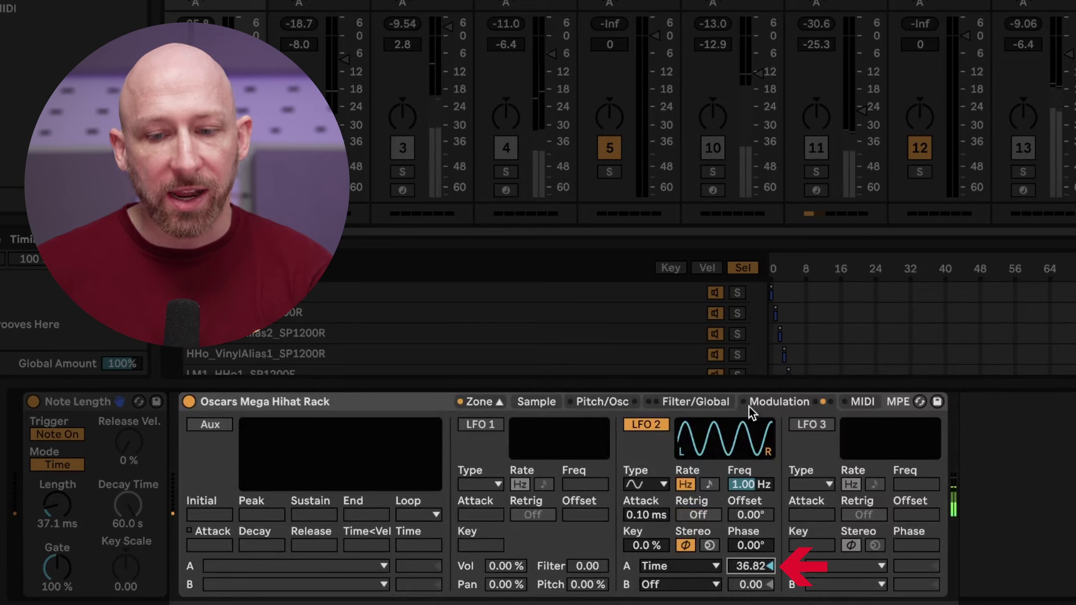
{"action": "left_click_drag", "start_coordinate": [753, 301], "coordinate": [754, 296]}
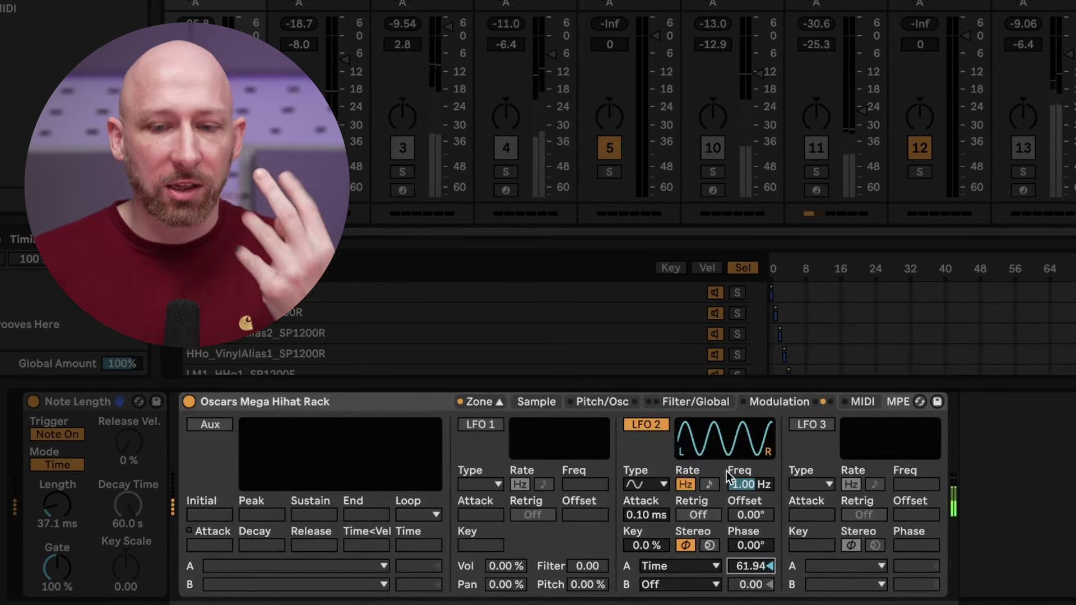
{"action": "left_click", "coordinate": [711, 485]}
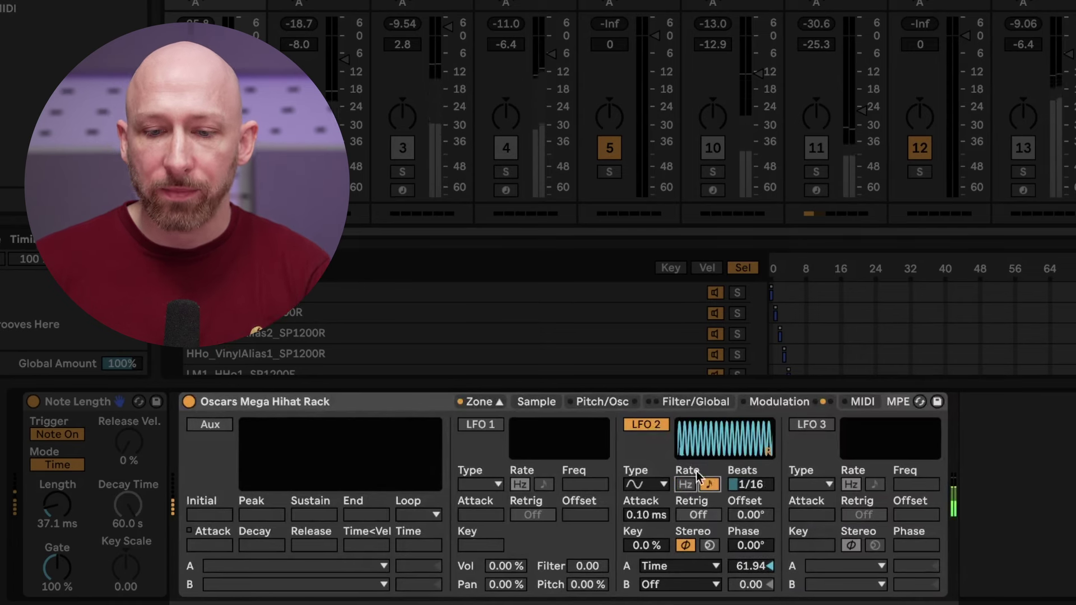
{"action": "left_click_drag", "start_coordinate": [740, 476], "coordinate": [751, 450]}
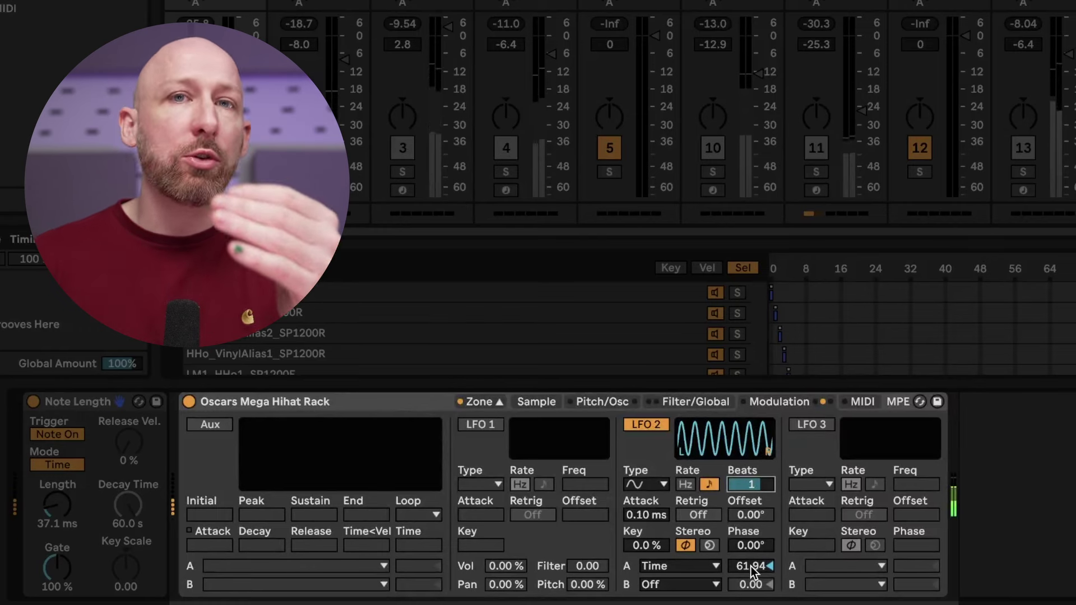
- Change LFO 2's synced rate to 1/2 and reduce its Time modulation amount to about 21
{"action": "left_click_drag", "start_coordinate": [751, 566], "coordinate": [744, 570]}
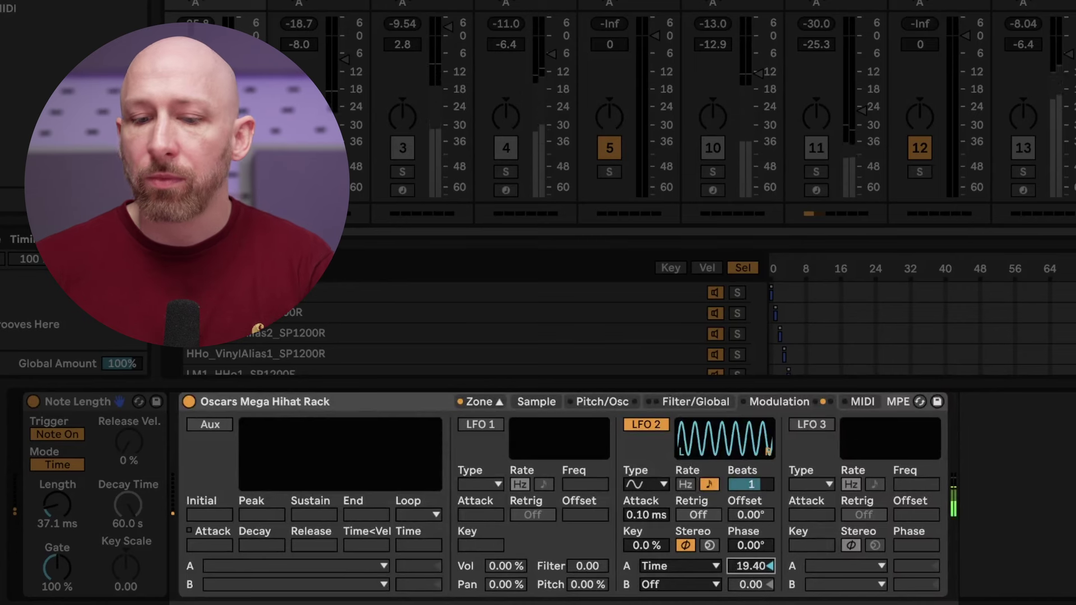
{"action": "left_click_drag", "start_coordinate": [750, 483], "coordinate": [757, 490]}
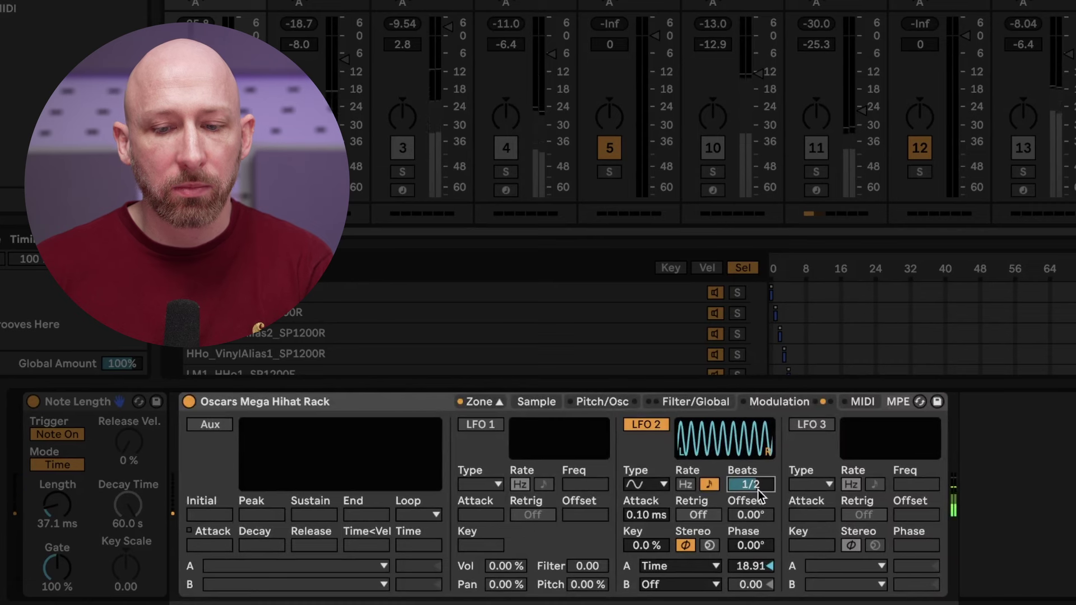
{"action": "double_click", "coordinate": [768, 570]}
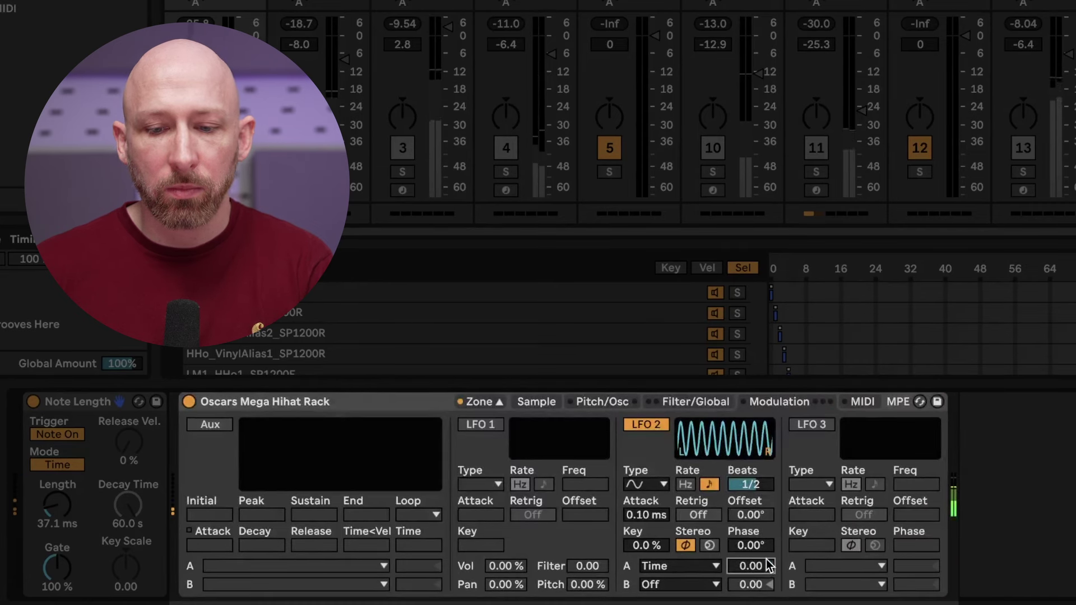
{"action": "left_click_drag", "start_coordinate": [756, 546], "coordinate": [765, 507]}
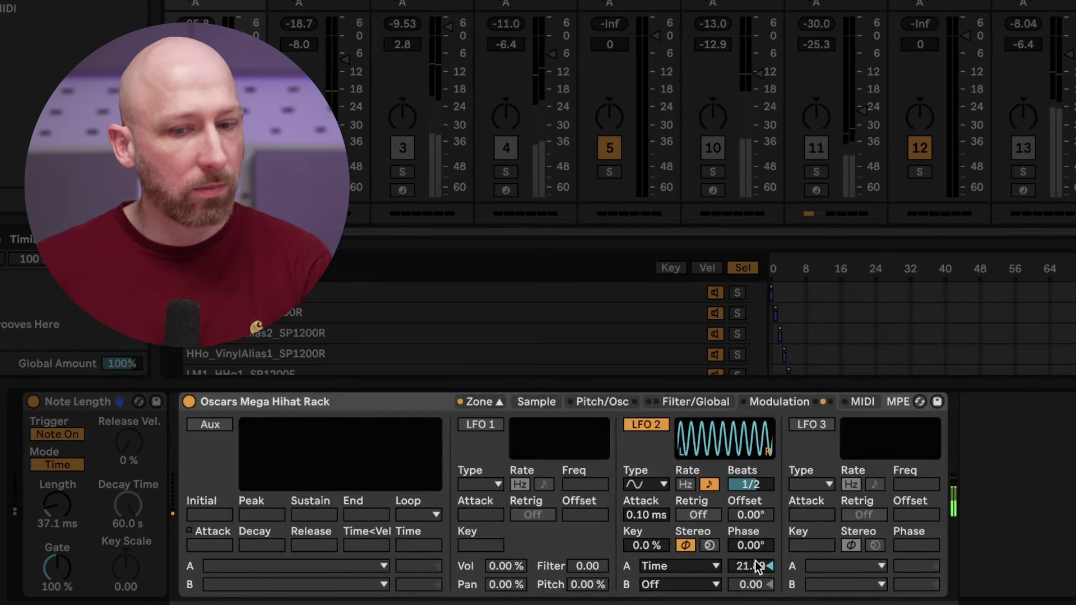
- Set the hi-hat's volume envelope release to 749 ms and its attack to 3.75 ms
{"action": "left_click", "coordinate": [706, 408]}
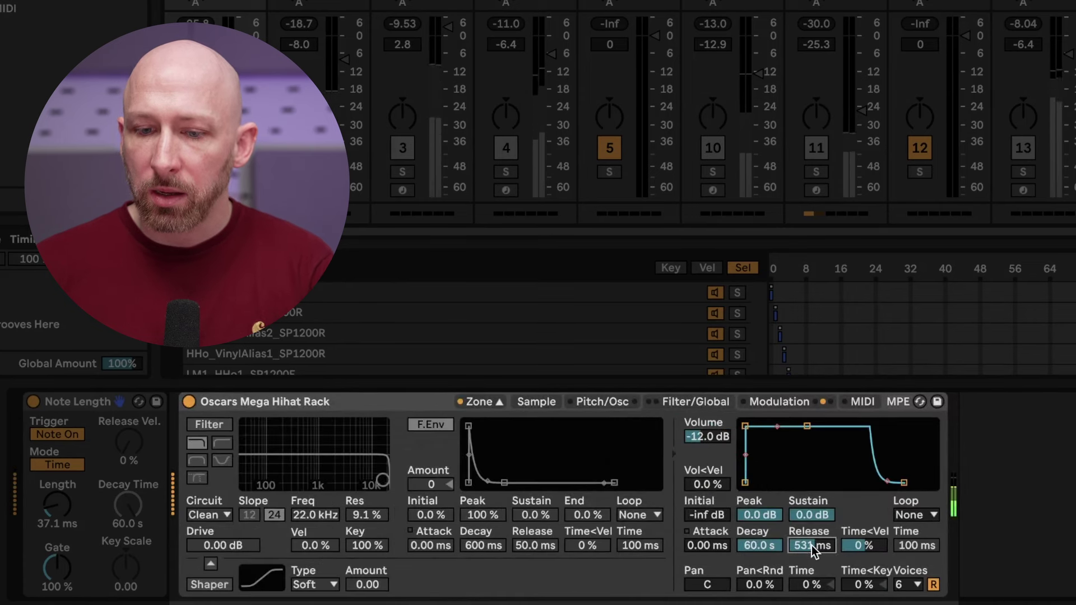
{"action": "mouse_move", "coordinate": [812, 546]}
{"action": "left_mouse_down"}
{"action": "mouse_move", "coordinate": [813, 533]}
{"action": "mouse_move", "coordinate": [817, 540]}
{"action": "left_mouse_up"}
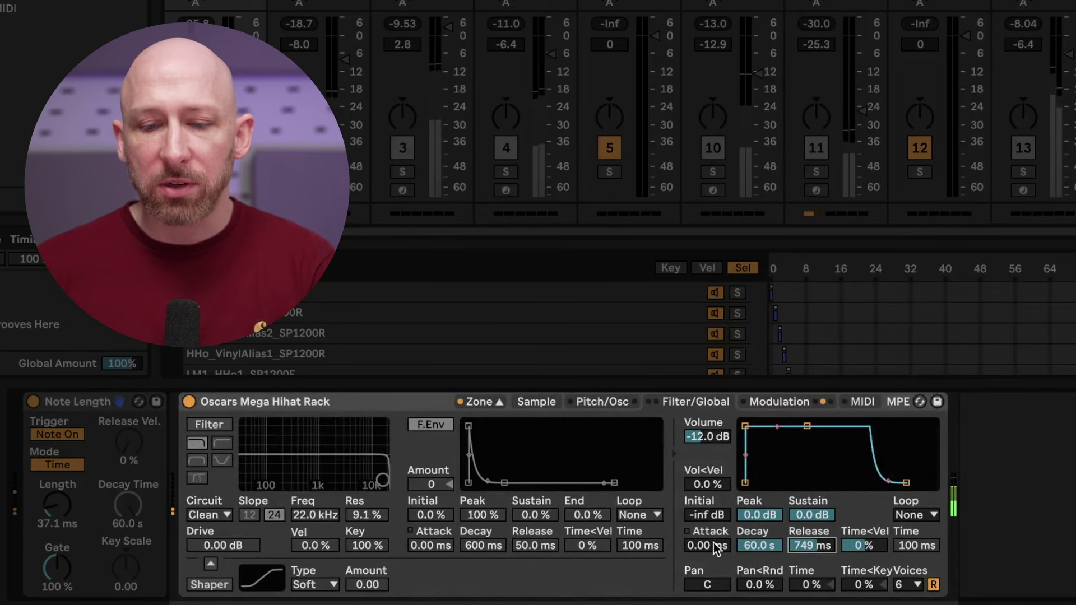
{"action": "left_click_drag", "start_coordinate": [709, 542], "coordinate": [711, 505]}
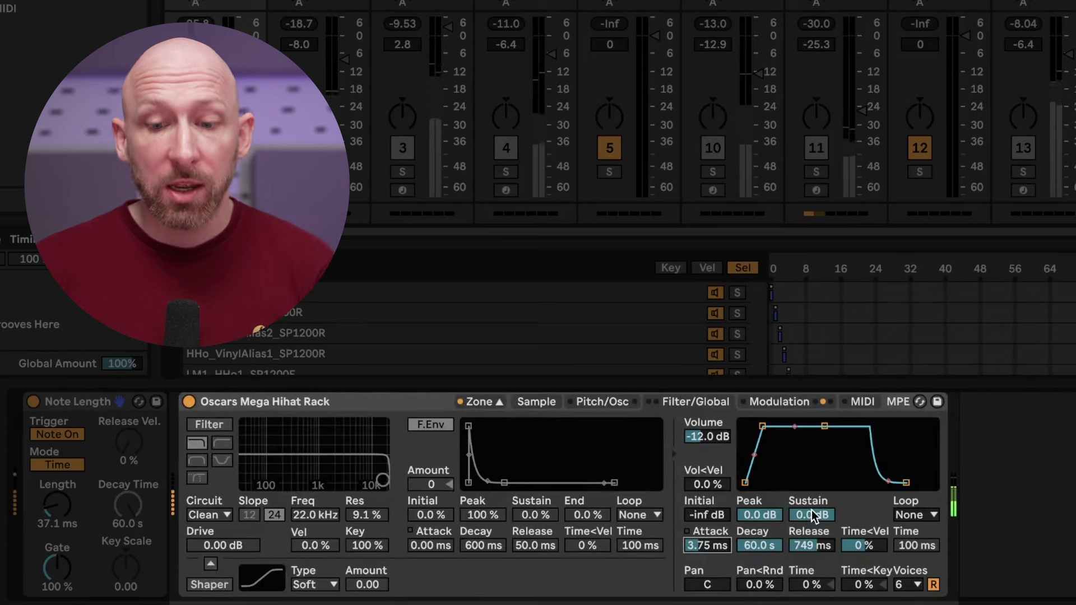
- Lower the hi-hat volume envelope's sustain to -inf dB and set its decay to 889 ms
{"action": "left_click_drag", "start_coordinate": [808, 510], "coordinate": [808, 561]}
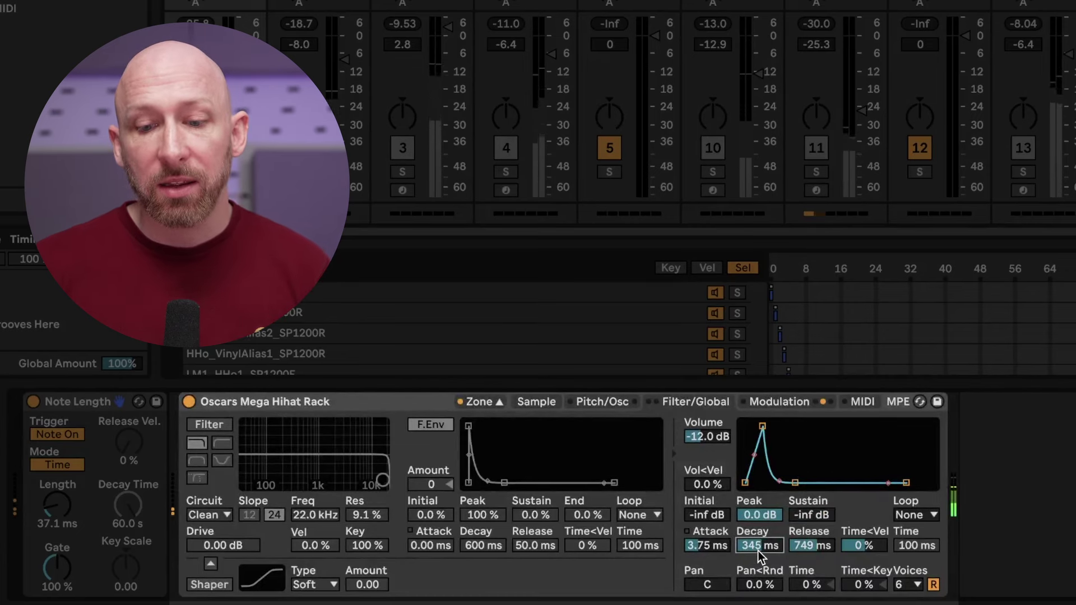
{"action": "left_click_drag", "start_coordinate": [763, 570], "coordinate": [772, 551]}
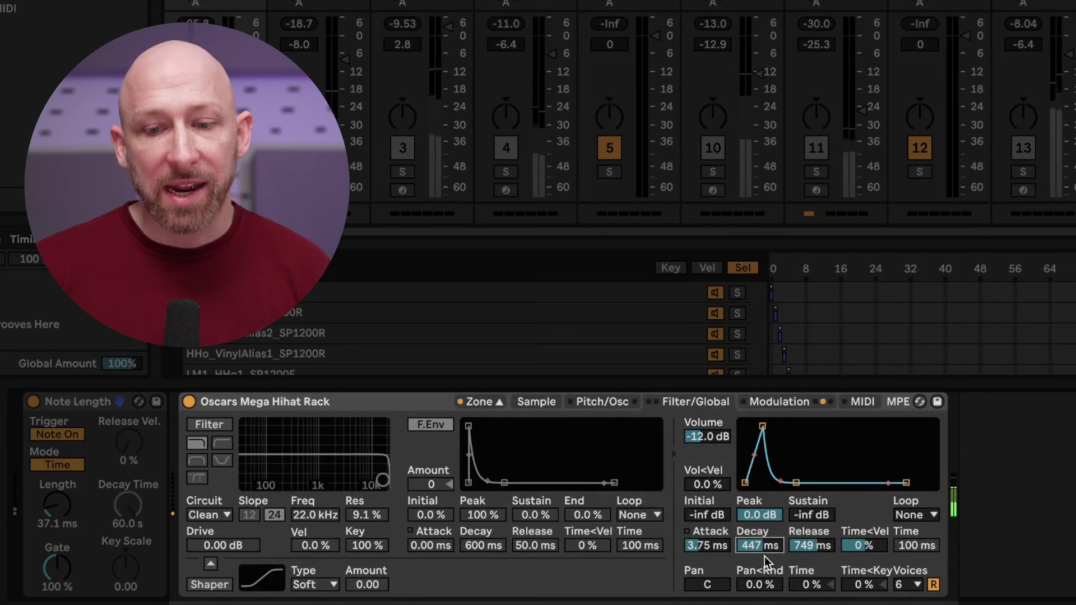
{"action": "left_click_drag", "start_coordinate": [766, 548], "coordinate": [769, 542]}
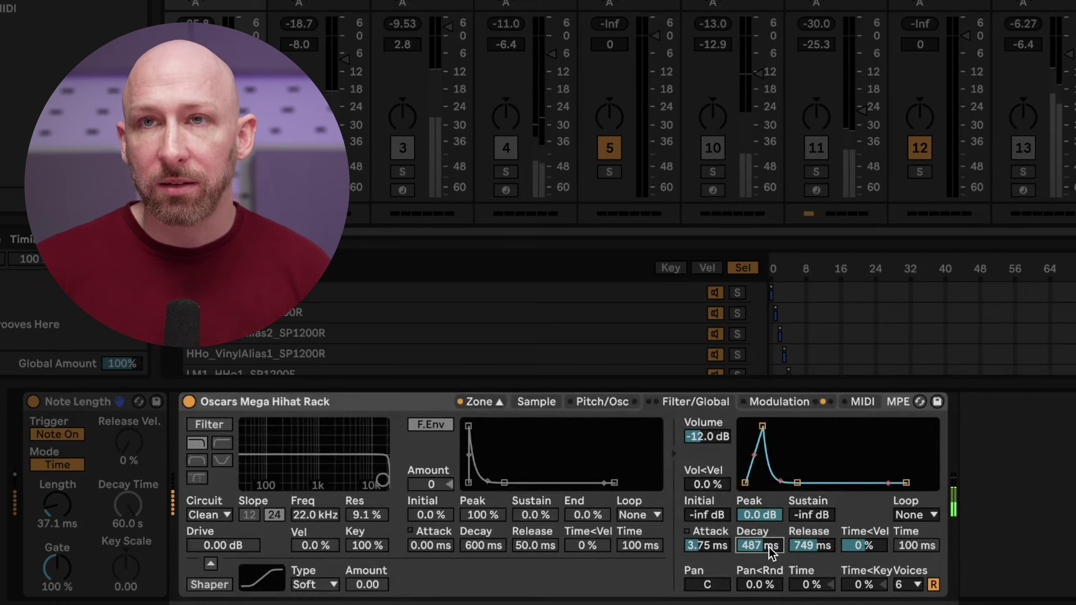
{"action": "left_click_drag", "start_coordinate": [770, 547], "coordinate": [773, 544]}
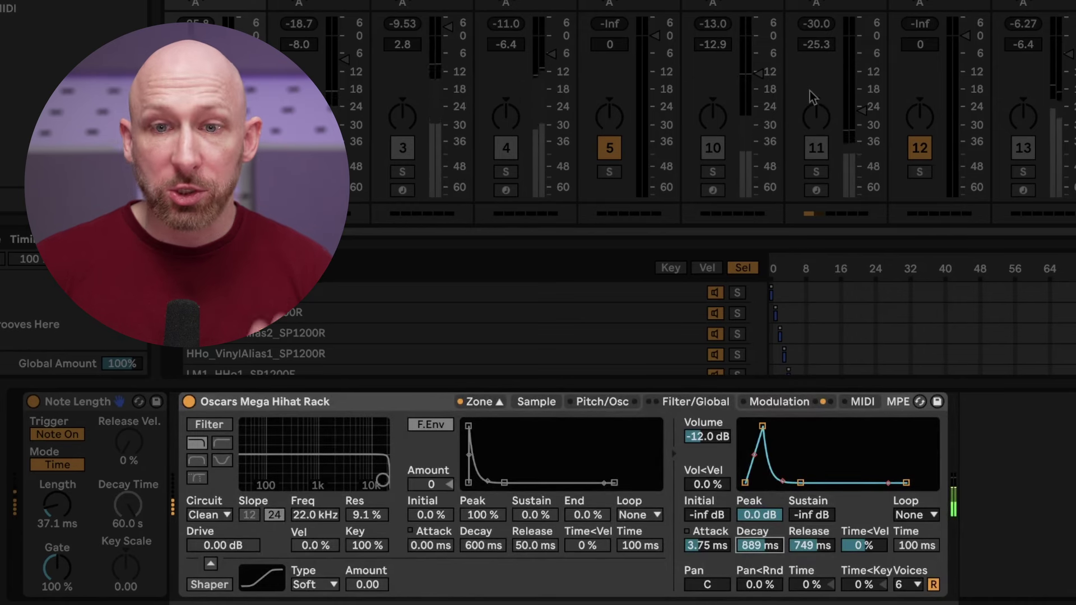
- Add EQ Eight after the hi-hat's Spectrum and boost band 4's high shelf by 9.05 dB at 6.53 kHz
{"action": "left_click", "coordinate": [715, 171]}
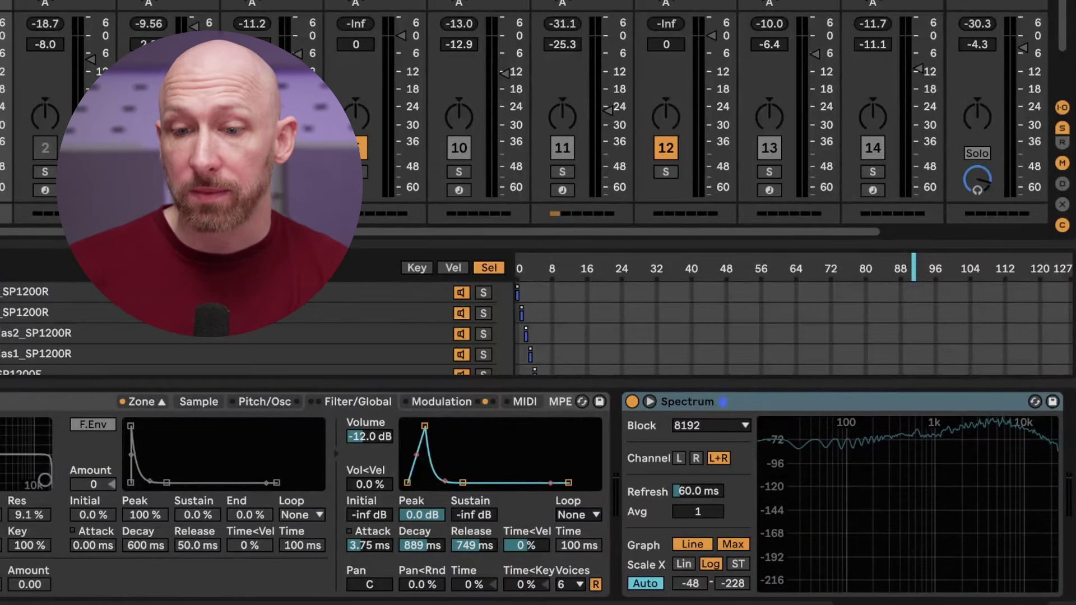
{"action": "key", "text": "Return"}
{"action": "left_click_drag", "start_coordinate": [914, 474], "coordinate": [933, 447]}
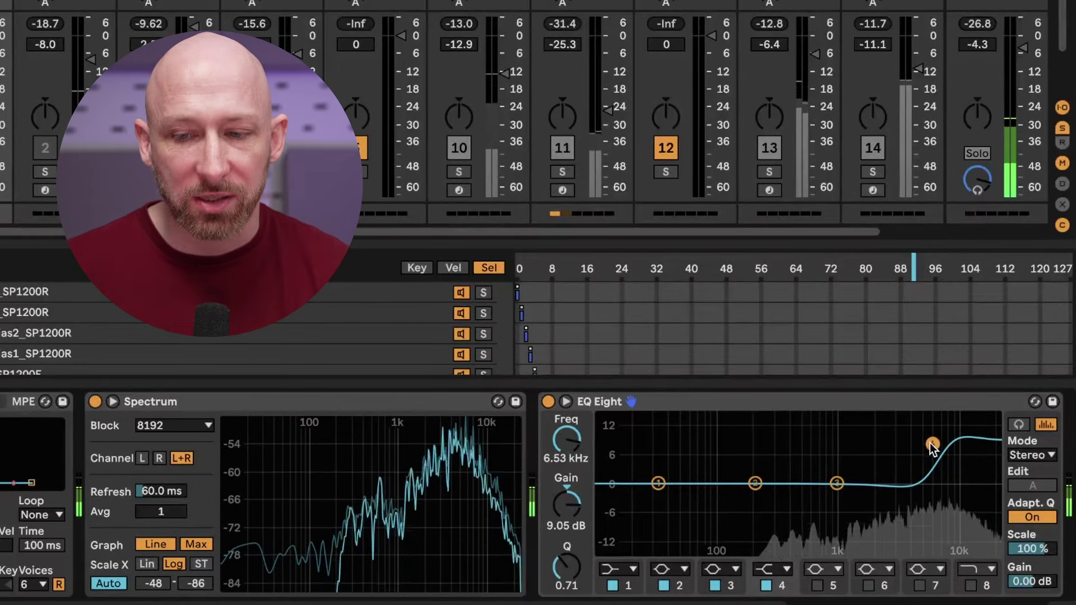
- Compare the hi-hat with EQ Eight bypassed and active, leaving the EQ on
{"action": "left_click", "coordinate": [547, 403]}
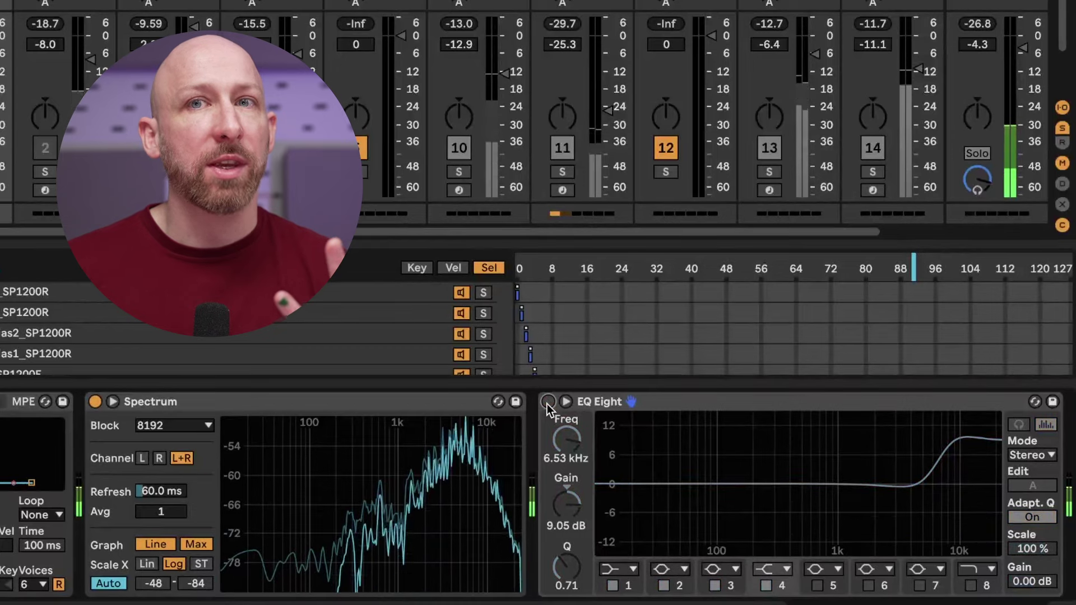
{"action": "left_click", "coordinate": [547, 403]}
{"action": "left_click", "coordinate": [547, 404]}
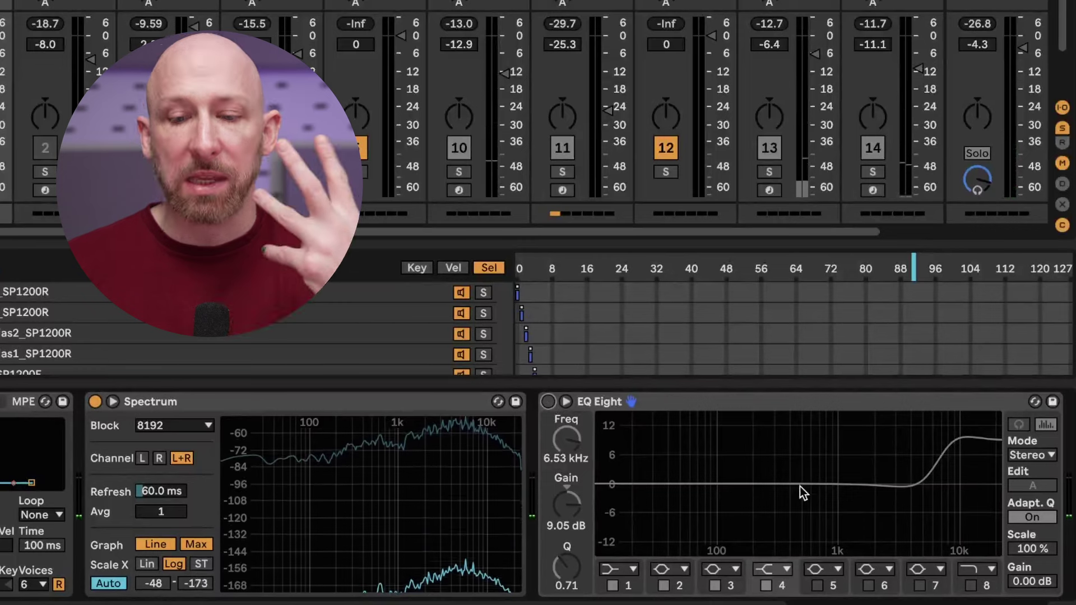
{"action": "left_click", "coordinate": [547, 402]}
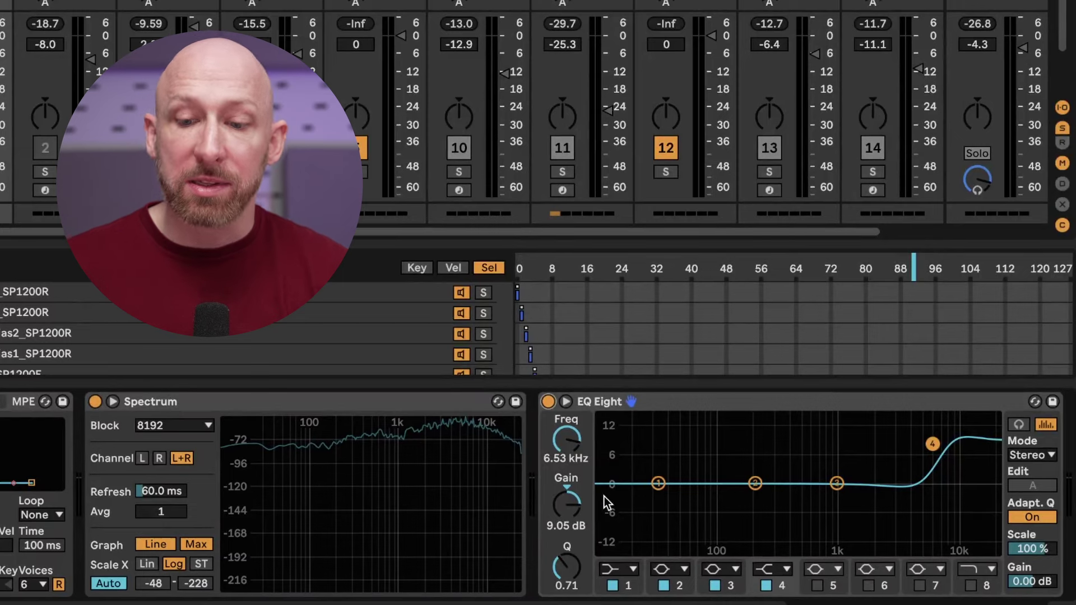
- Change EQ Eight's band 1 to a low-cut filter at 3.37 kHz with a Q of 1.02
{"action": "left_click", "coordinate": [626, 567]}
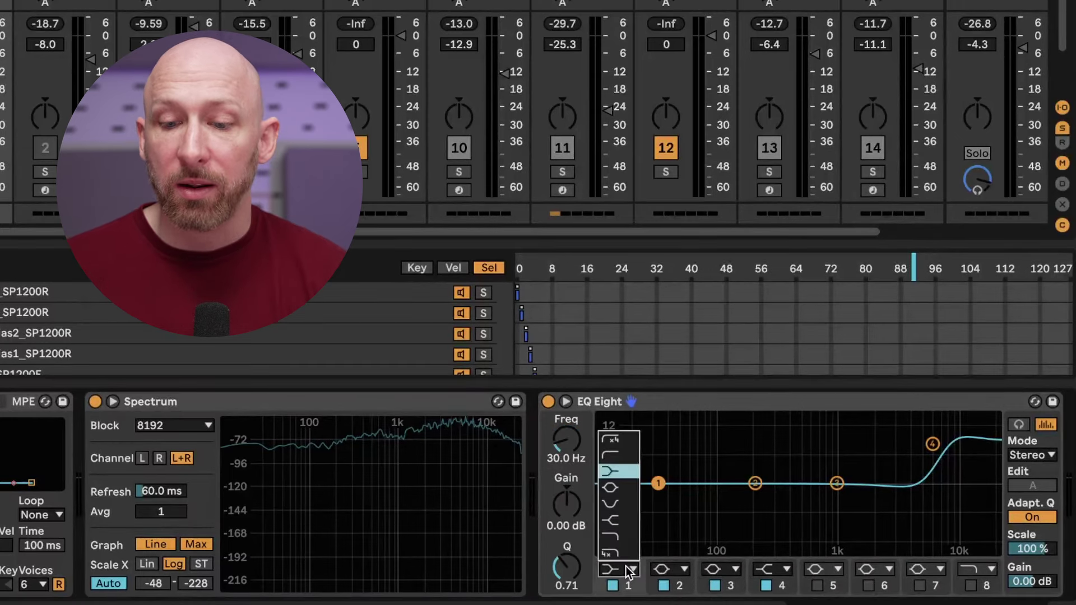
{"action": "left_click", "coordinate": [622, 470]}
{"action": "left_click_drag", "start_coordinate": [663, 500], "coordinate": [900, 492]}
- Audition channels 13 and 10 in solo, examine channel 10's EQ Eight curve, and unsolo channel 10
{"action": "left_click", "coordinate": [666, 172]}
{"action": "left_click", "coordinate": [773, 171]}
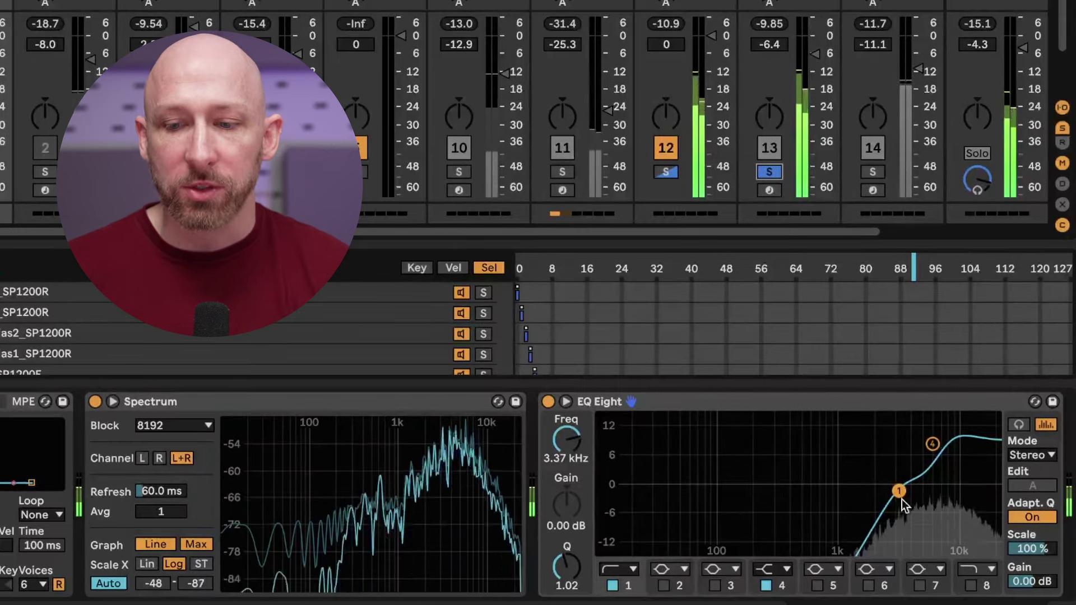
{"action": "scroll", "coordinate": [903, 499], "scroll_direction": "left", "scroll_amount": 10}
{"action": "scroll", "coordinate": [902, 499], "scroll_direction": "right", "scroll_amount": 12}
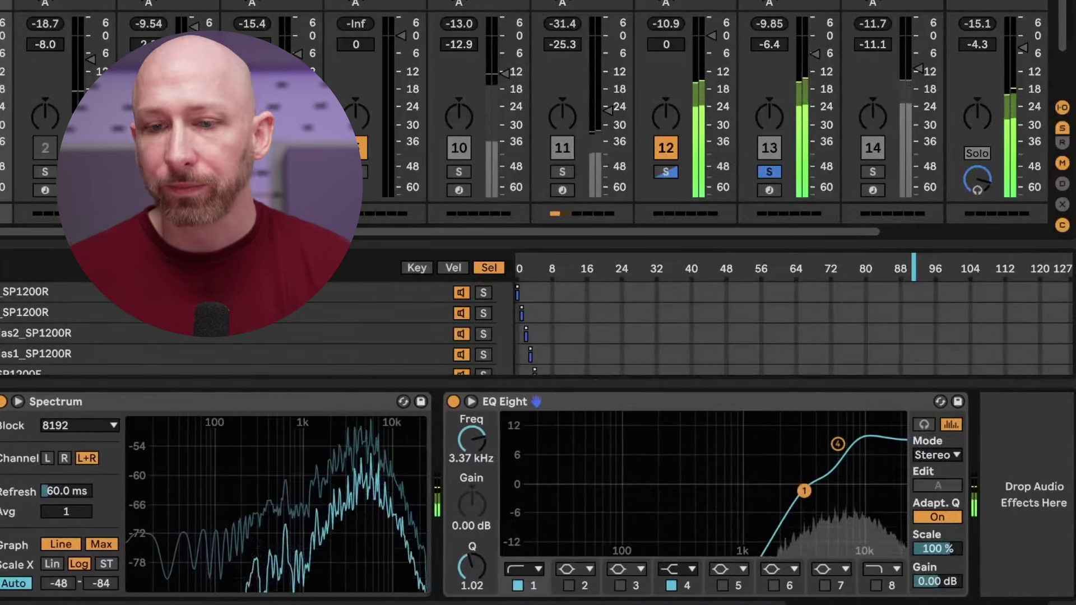
{"action": "left_click", "coordinate": [463, 172]}
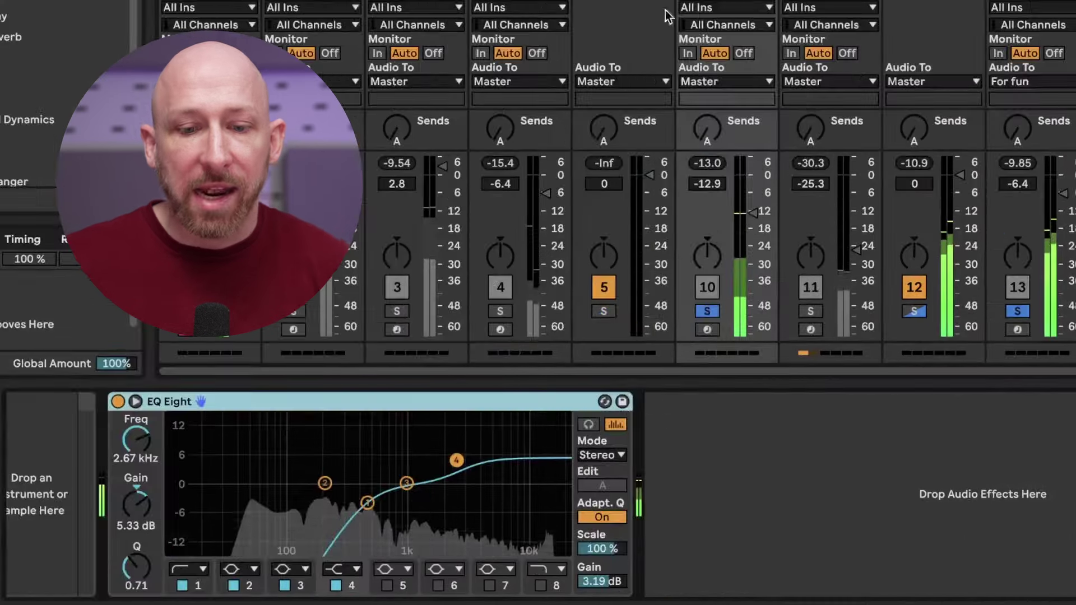
{"action": "left_click", "coordinate": [710, 310]}
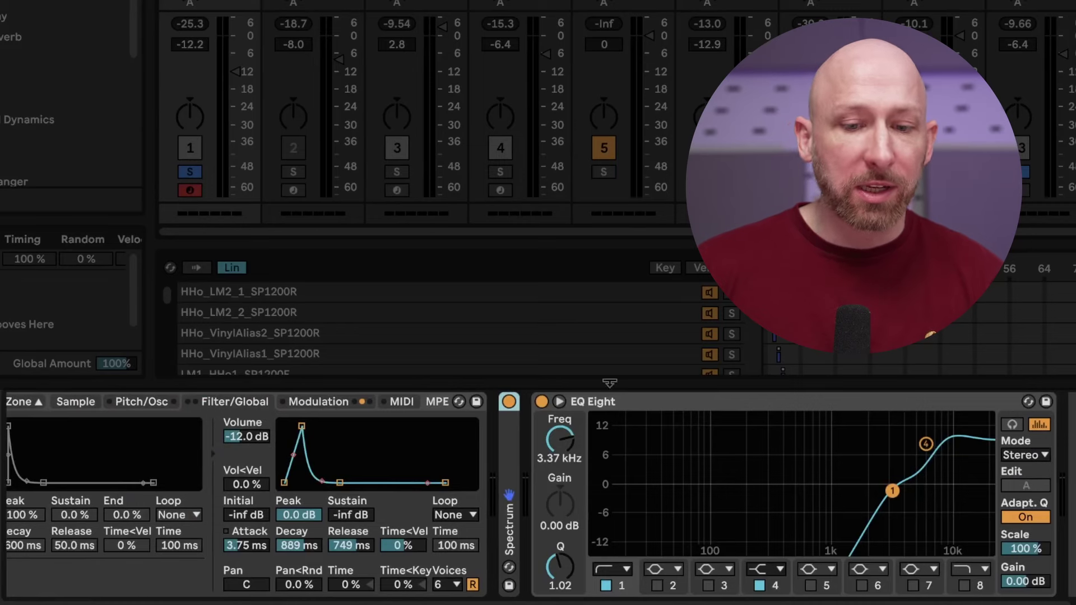
- Try the hi-hat sampler's low-pass filter with the cutoff lowered to about 1.88 kHz, and switch the filter back off
{"action": "scroll", "coordinate": [220, 511], "scroll_direction": "left", "scroll_amount": 5}
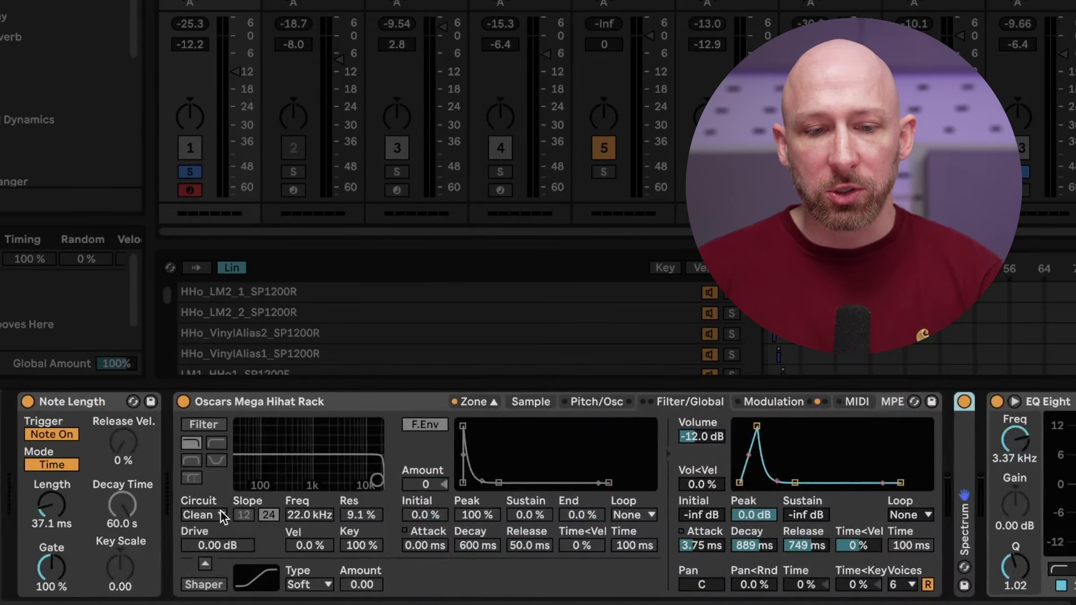
{"action": "left_click", "coordinate": [202, 425]}
{"action": "left_click_drag", "start_coordinate": [377, 479], "coordinate": [311, 469]}
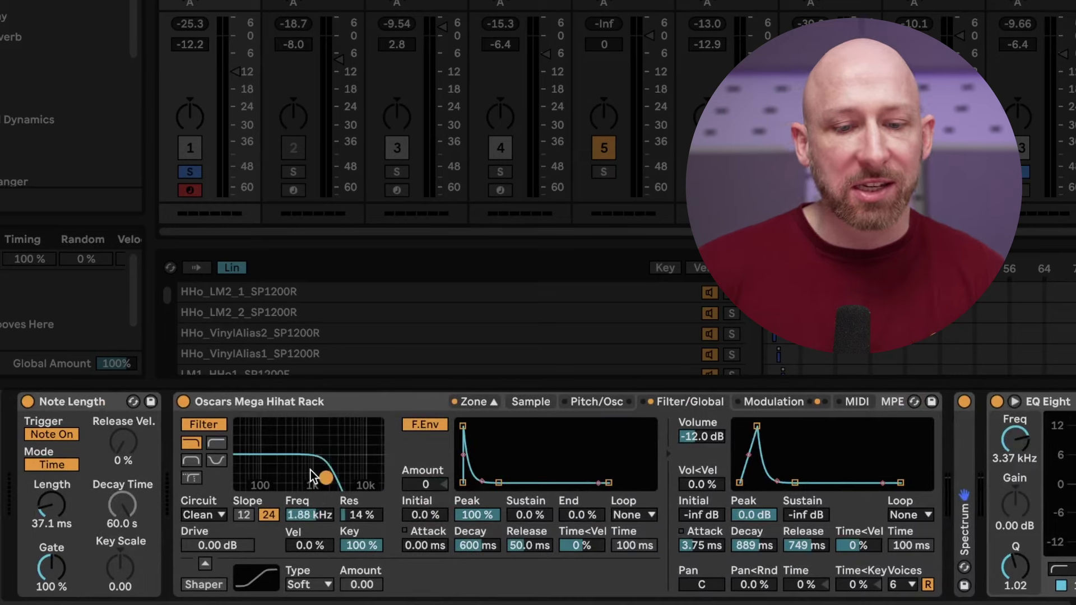
{"action": "left_click", "coordinate": [193, 421]}
{"action": "scroll", "coordinate": [538, 496], "scroll_direction": "right", "scroll_amount": 5}
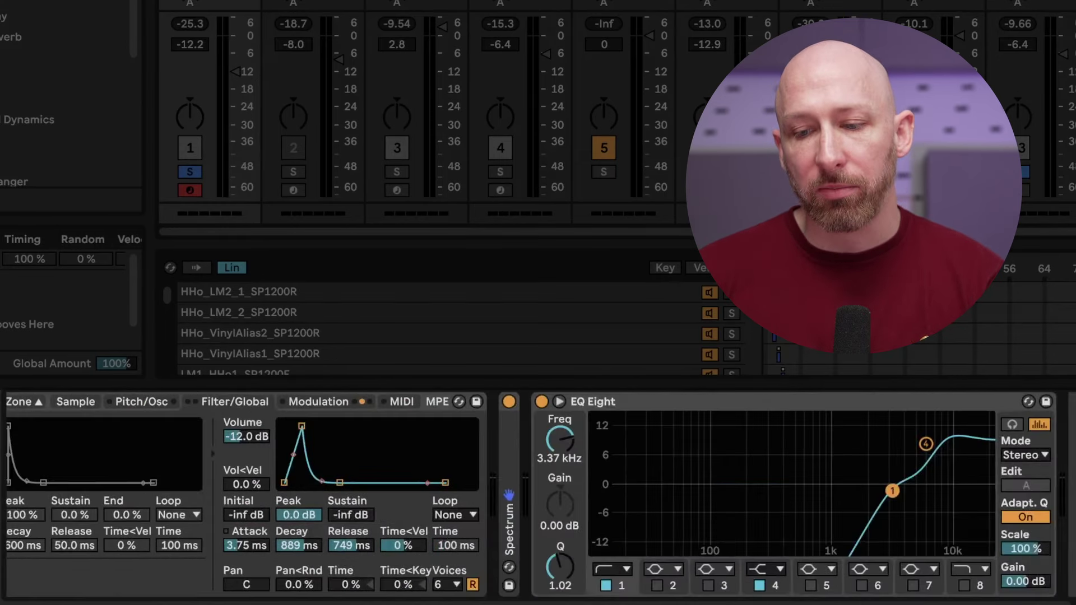
- Play the loop and compare the Boring 909 and undesigned HH tracks by soloing each one
{"action": "key", "text": "space"}
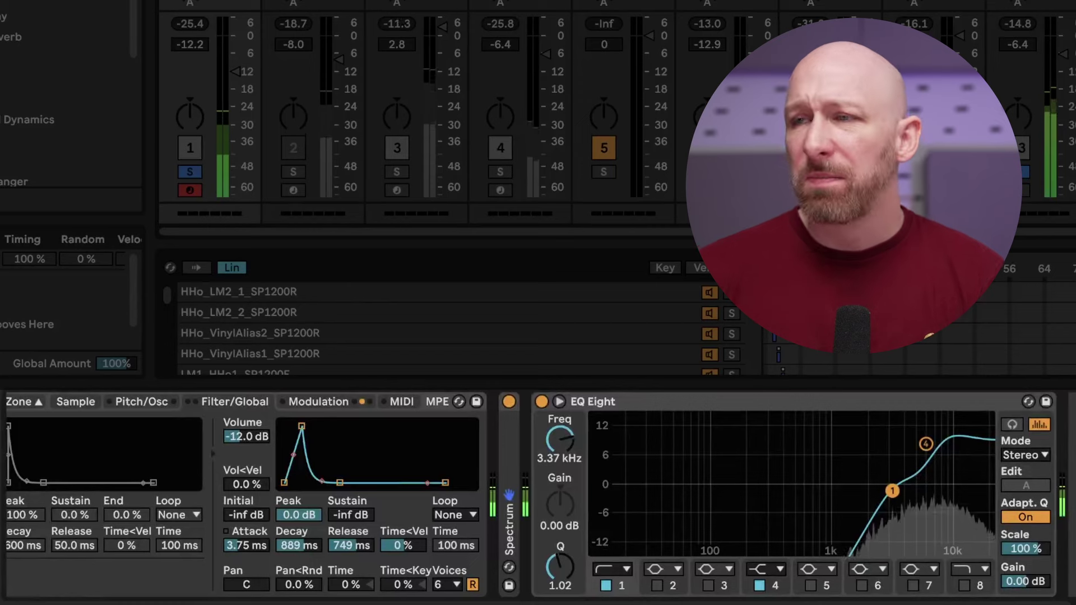
{"action": "left_click", "coordinate": [294, 170]}
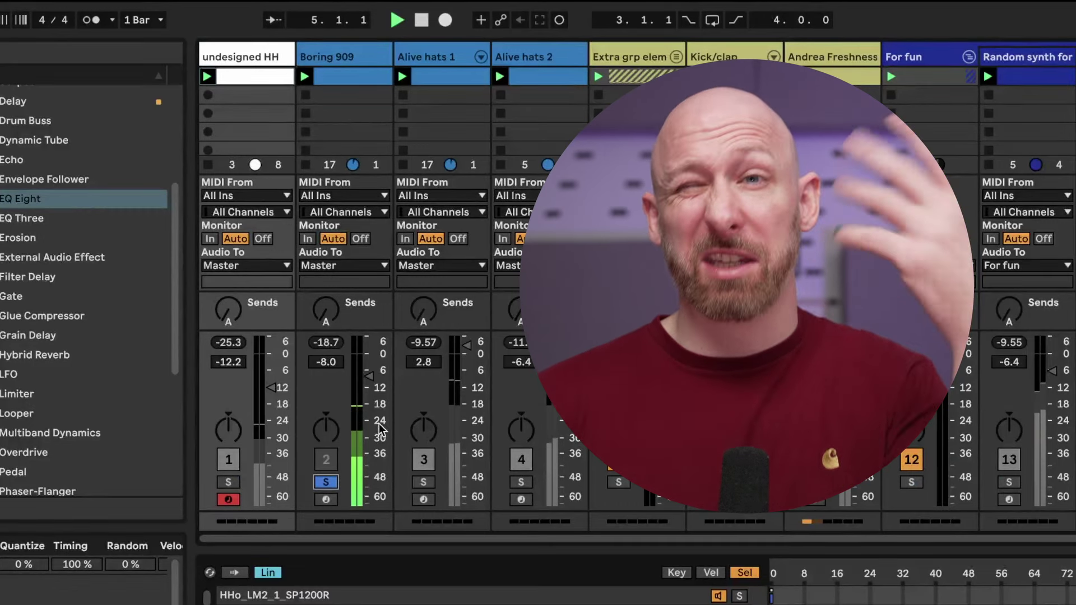
{"action": "left_click", "coordinate": [228, 482]}
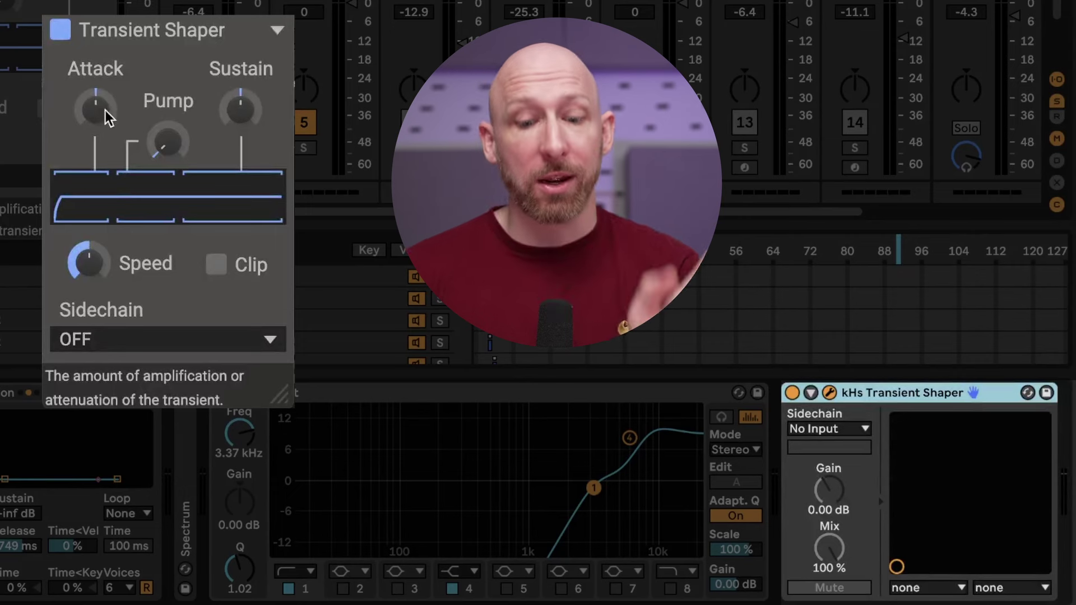
- During playback, raise the Transient Shaper's attack above neutral on the hi-hat track and reduce its sustain
{"action": "key", "text": "space"}
{"action": "left_click_drag", "start_coordinate": [105, 110], "coordinate": [105, 95]}
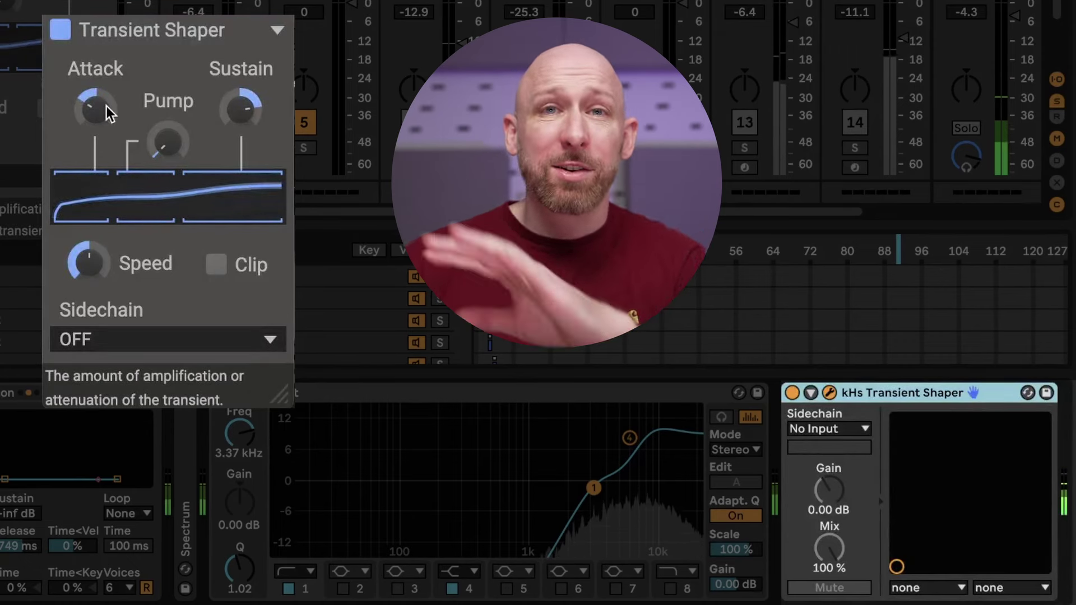
{"action": "left_click_drag", "start_coordinate": [106, 106], "coordinate": [107, 84]}
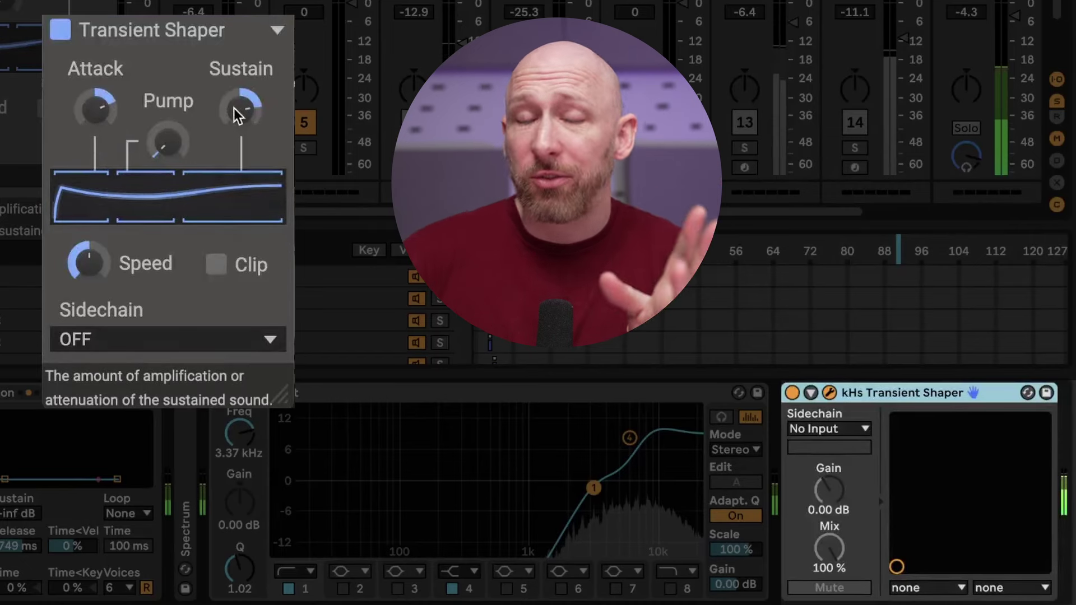
{"action": "left_click_drag", "start_coordinate": [240, 108], "coordinate": [240, 153]}
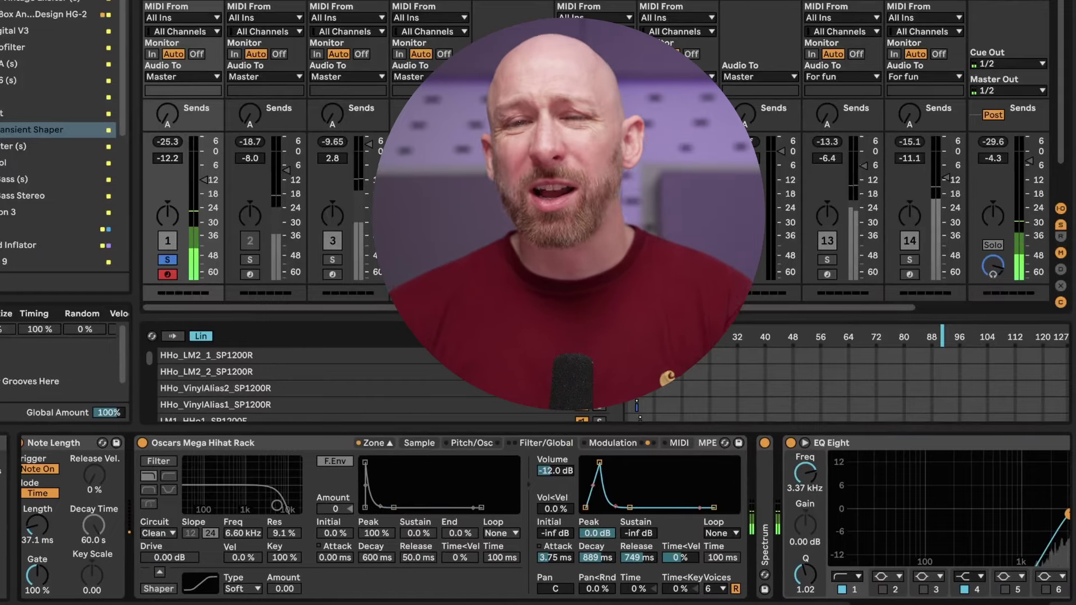
{"action": "scroll", "coordinate": [538, 516], "scroll_direction": "right", "scroll_amount": 4}
{"action": "scroll", "coordinate": [538, 516], "scroll_direction": "left", "scroll_amount": 5}
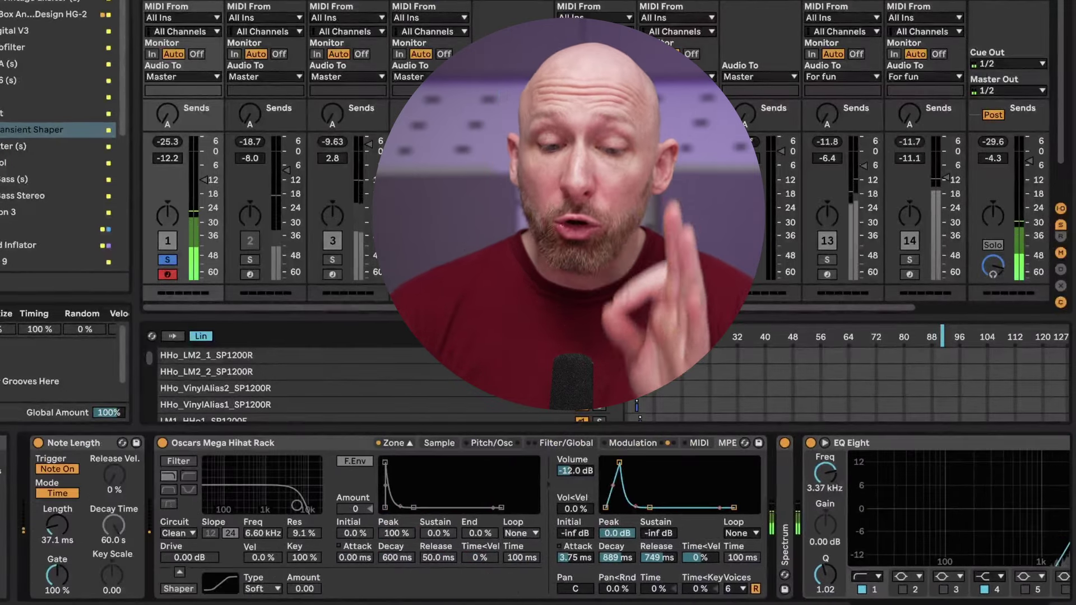